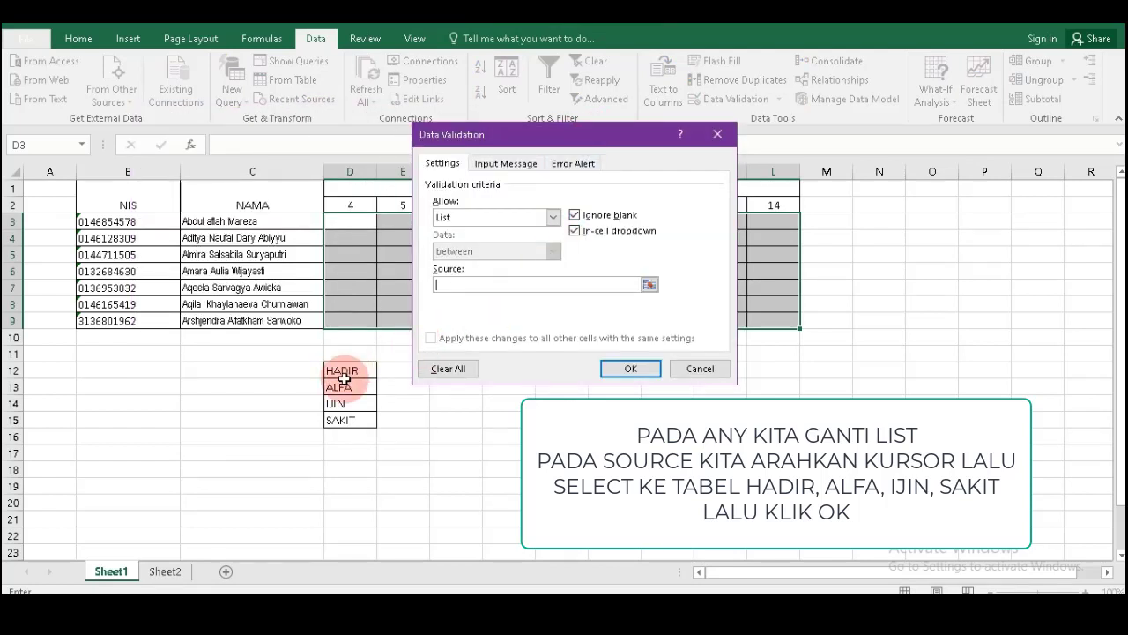
# Set the list validation source for the attendance cells D3:L9 to the status options in D12:D15 and apply it
pyautogui.moveTo(344, 371); pyautogui.dragTo(349, 421)
pyautogui.click(631, 368)
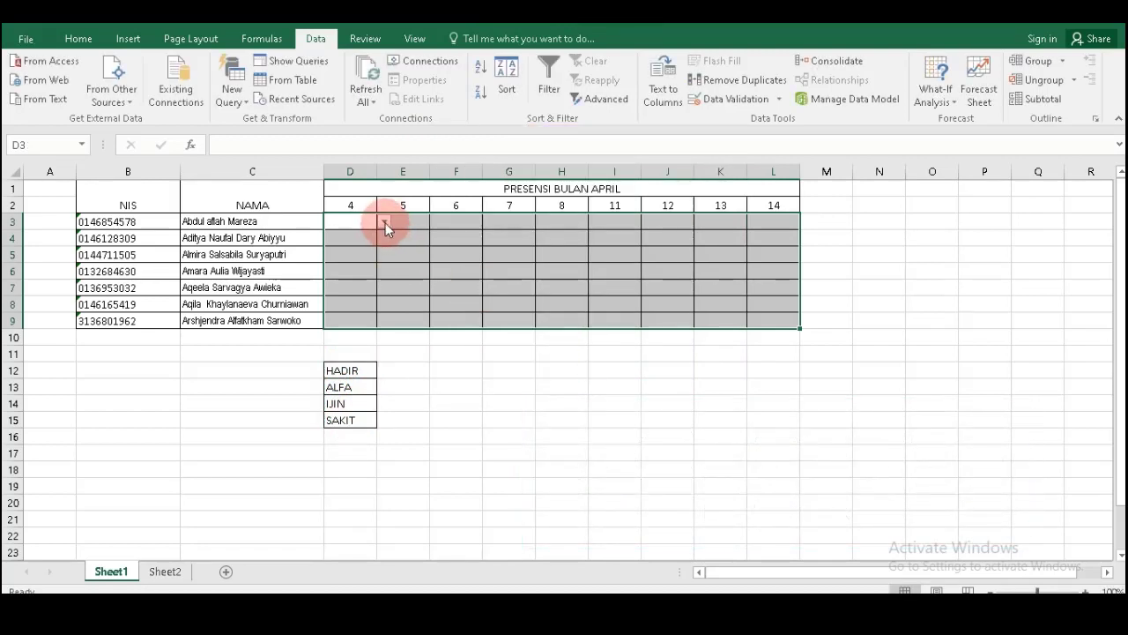
# Fill in the first student's attendance from the in-cell lists: ALFA in D3 and IJIN in E3
pyautogui.click(384, 223)
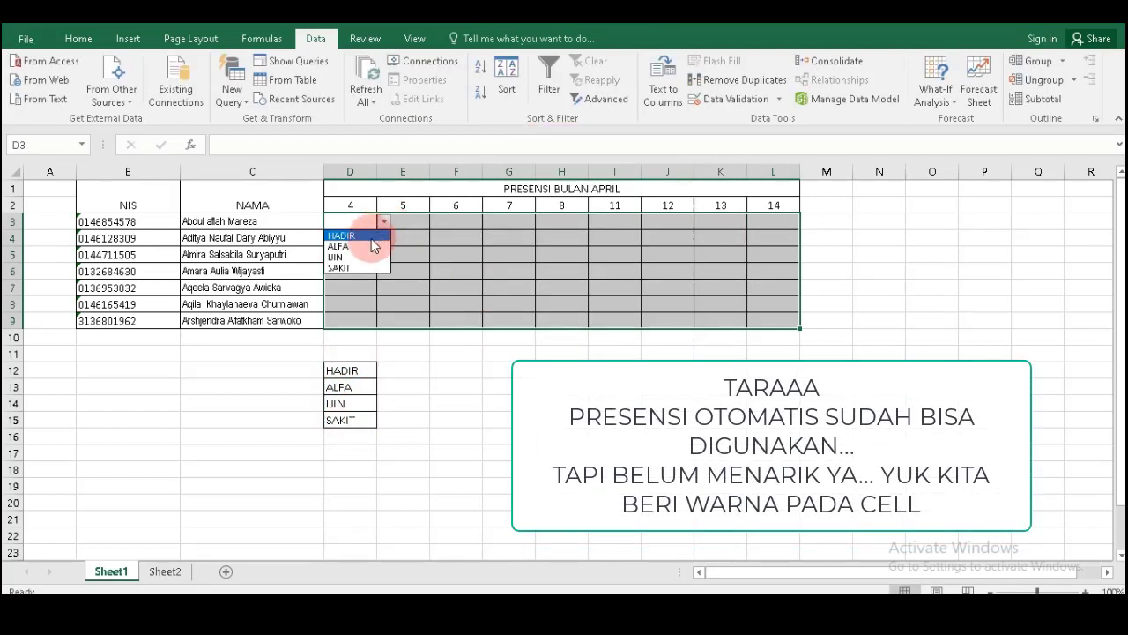
pyautogui.click(368, 247)
pyautogui.click(417, 223)
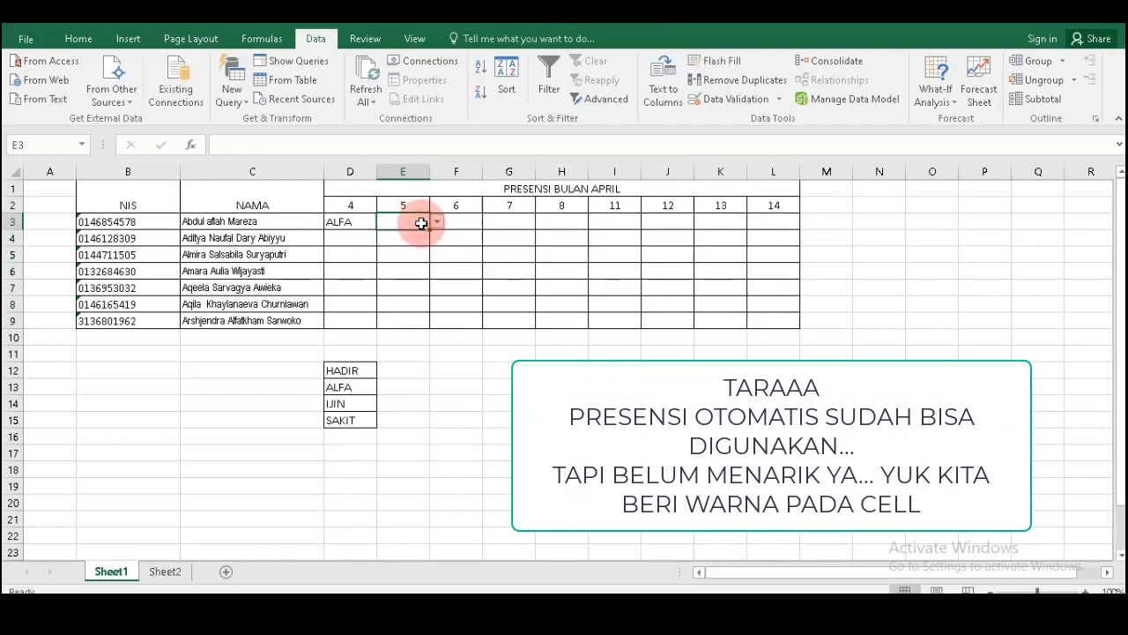
pyautogui.click(437, 223)
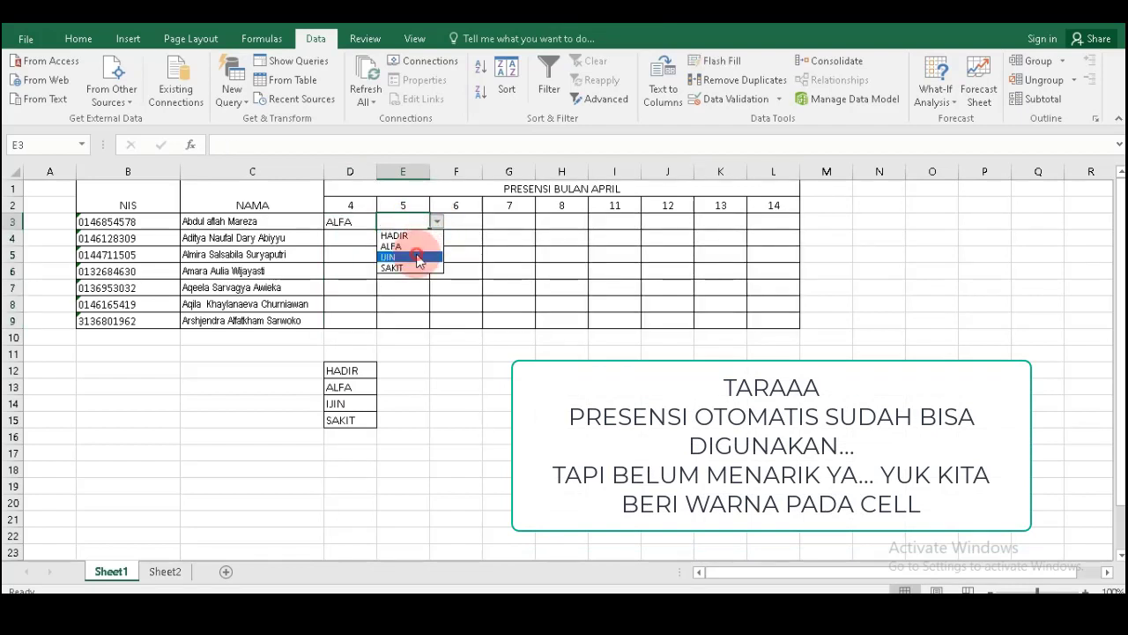
pyautogui.click(418, 257)
# Fill in the second student's attendance from the in-cell lists: IJIN in D4 and SAKIT in E4
pyautogui.click(371, 239)
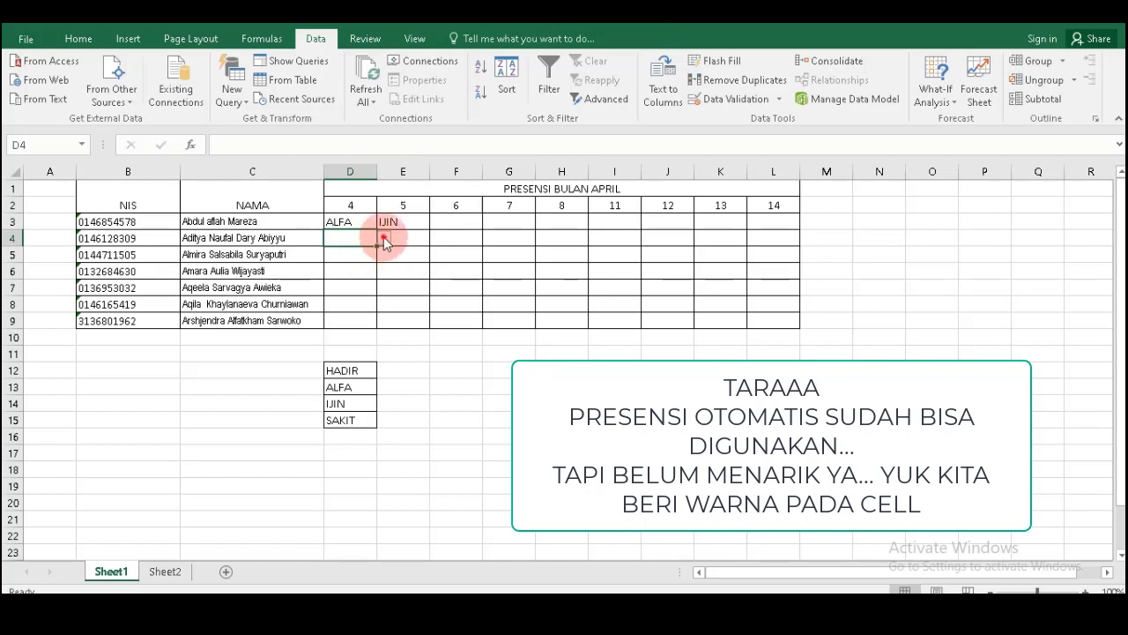
pyautogui.click(384, 238)
pyautogui.click(367, 270)
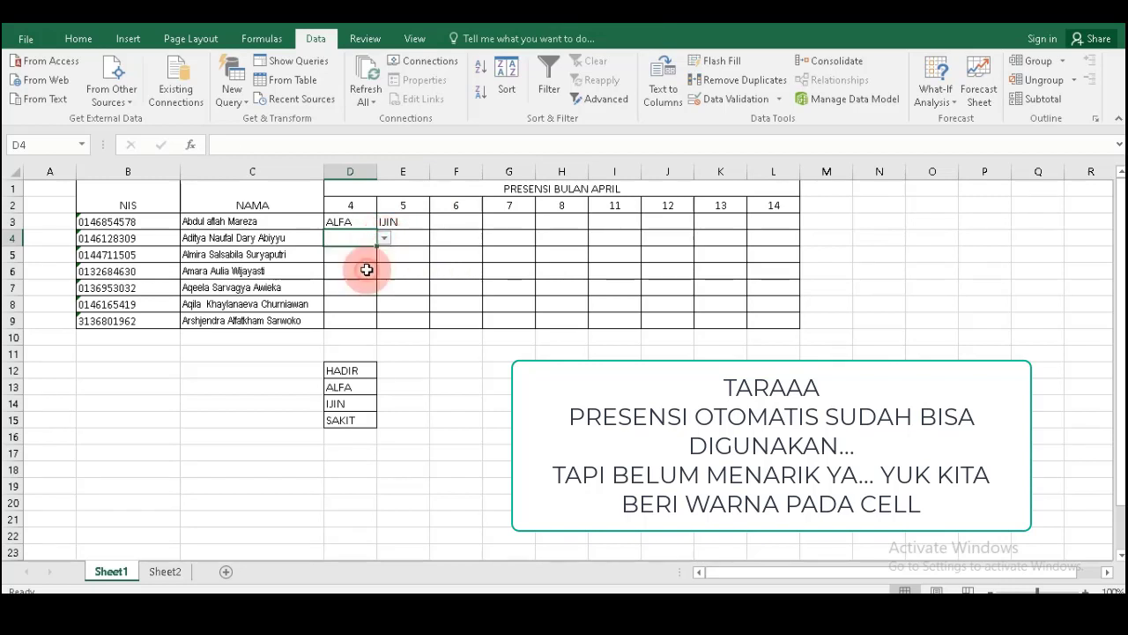
pyautogui.click(411, 239)
pyautogui.click(436, 239)
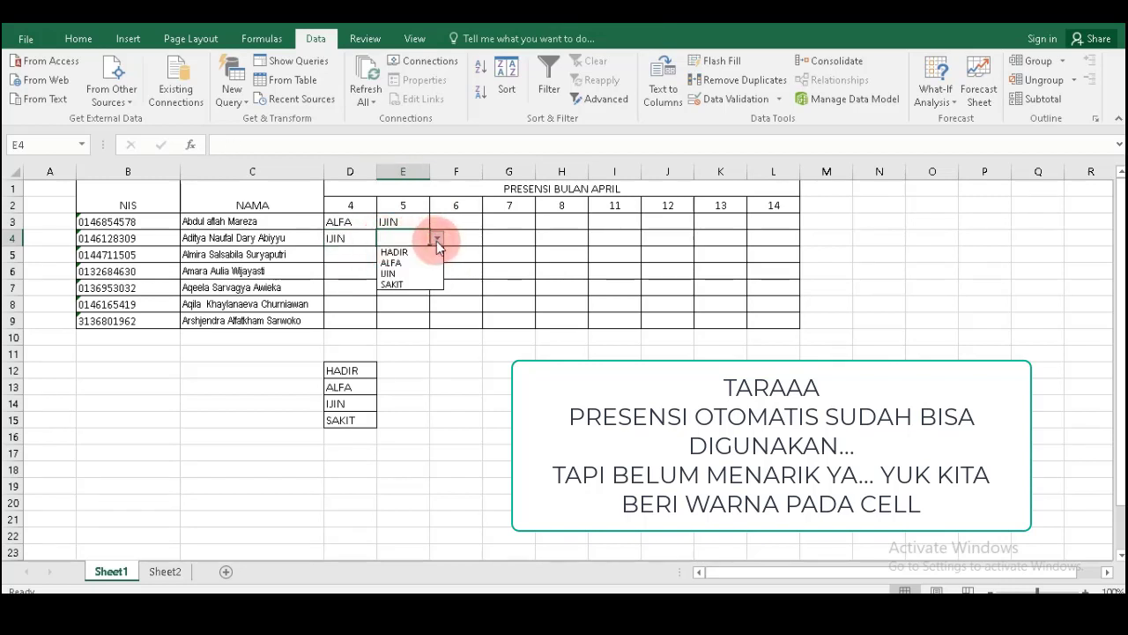
pyautogui.click(412, 284)
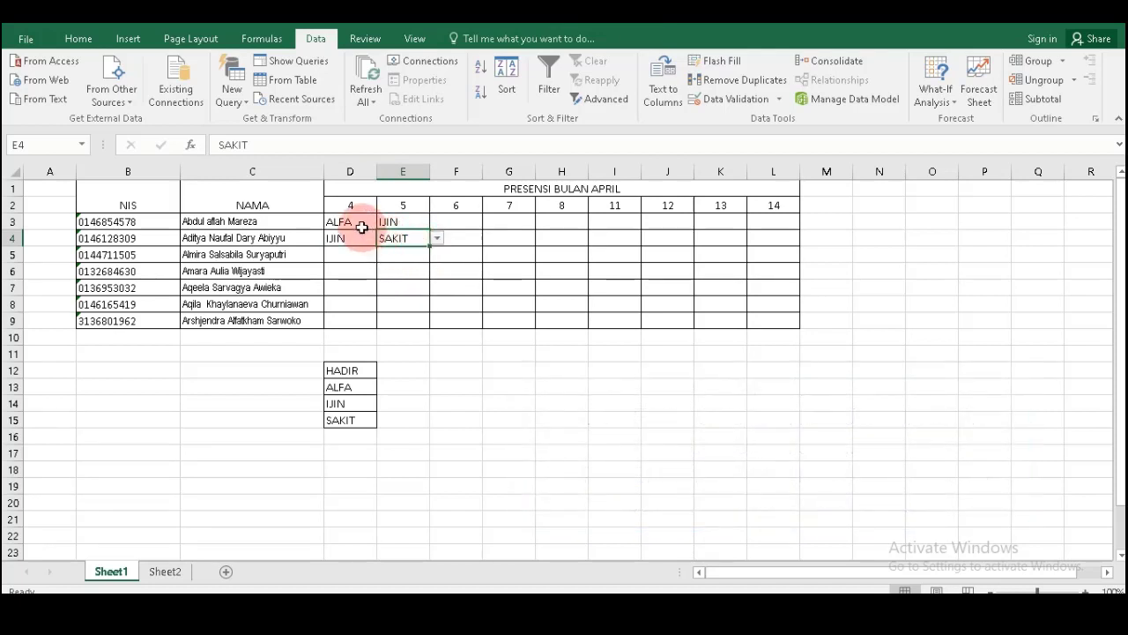
# Add a Text That Contains conditional formatting rule to D3:L9 giving ALFA a Light Red Fill with Dark Red Text
pyautogui.moveTo(358, 224); pyautogui.dragTo(749, 320)
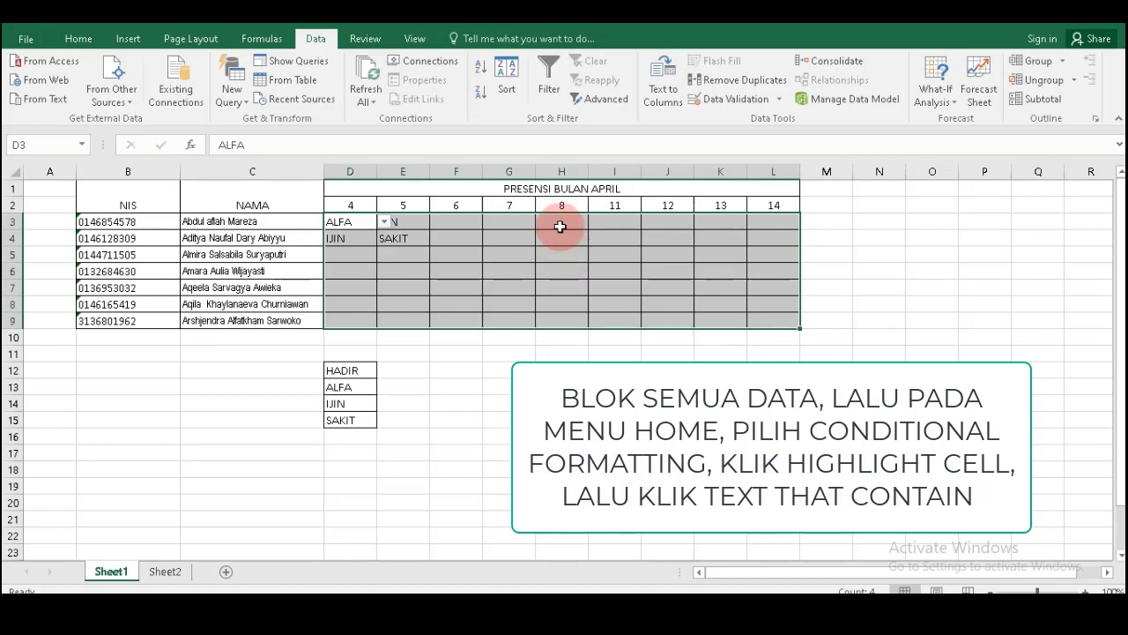
pyautogui.click(78, 39)
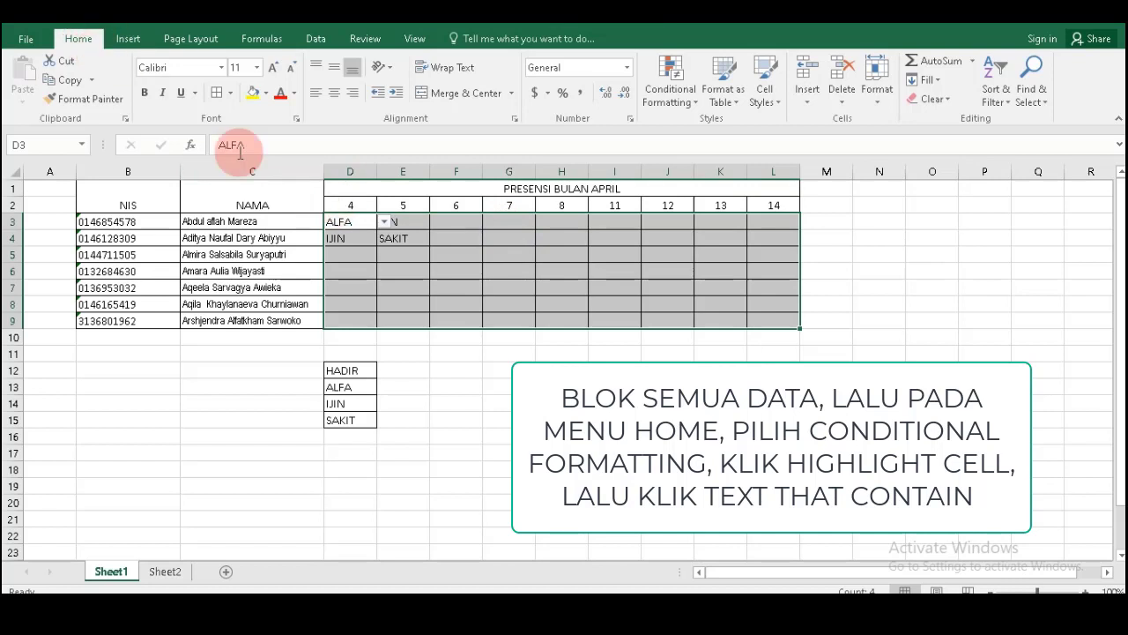
pyautogui.click(684, 102)
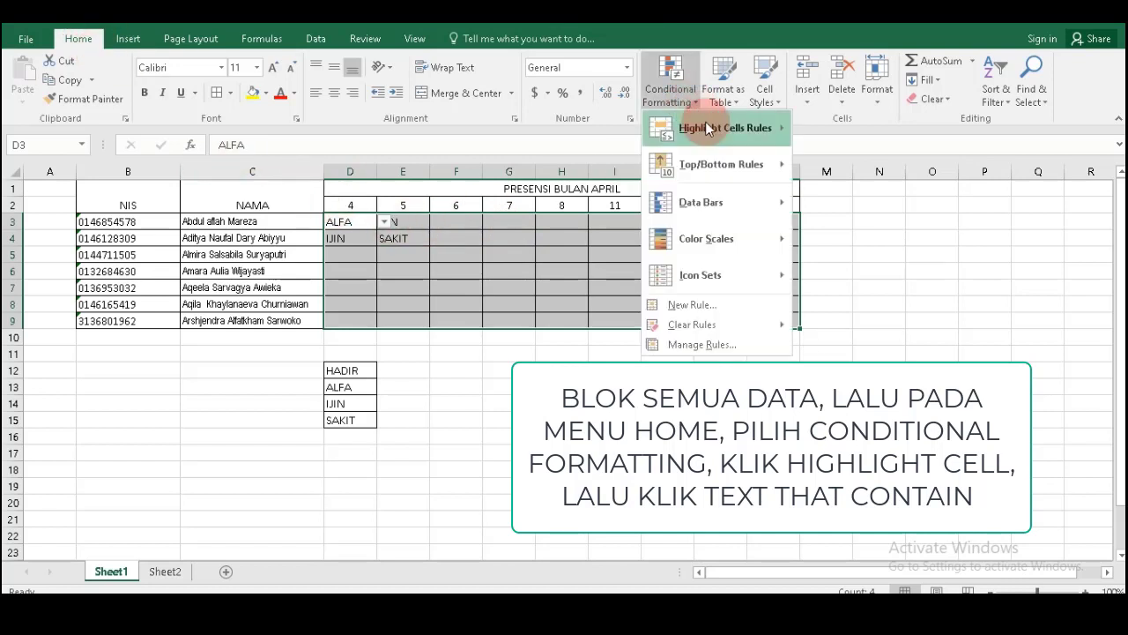
pyautogui.moveTo(718, 136)
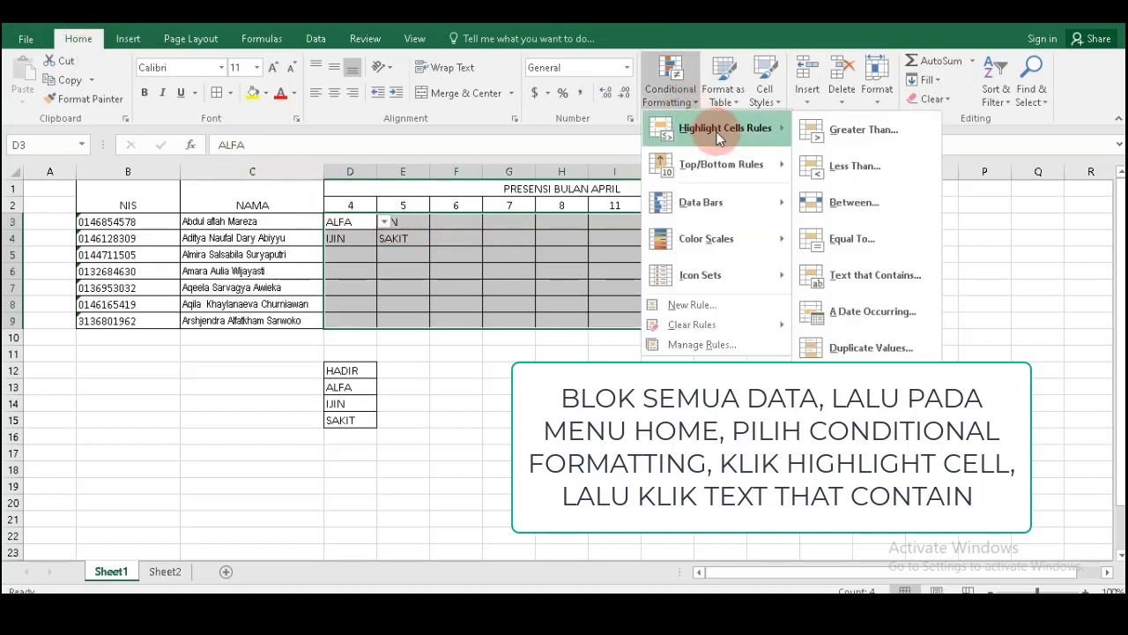
pyautogui.click(844, 275)
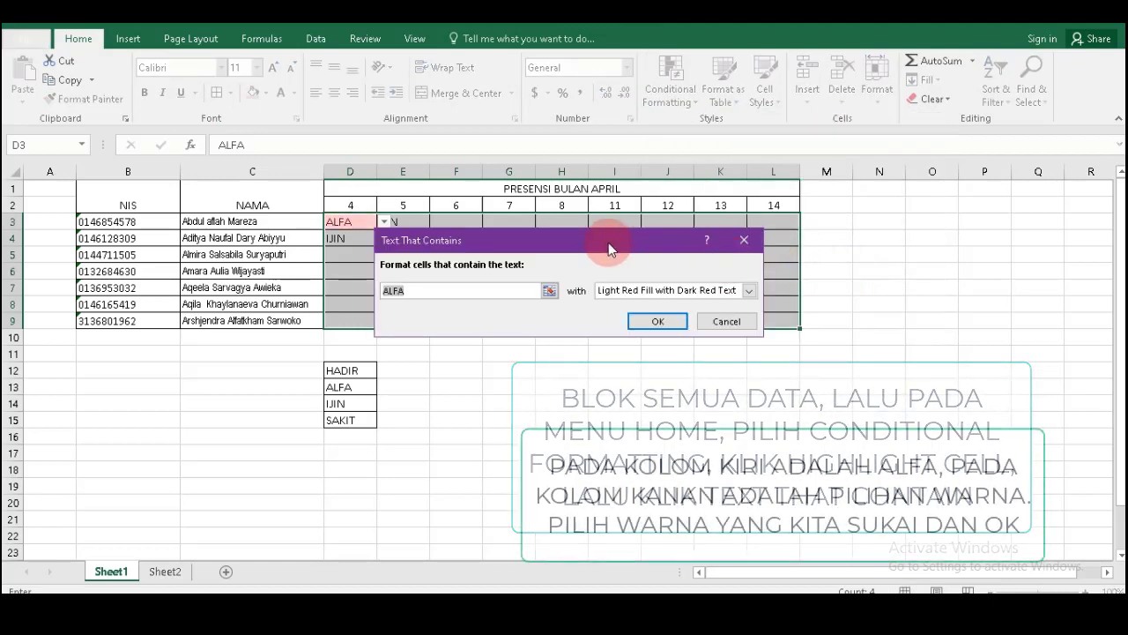
pyautogui.moveTo(619, 243); pyautogui.dragTo(782, 270)
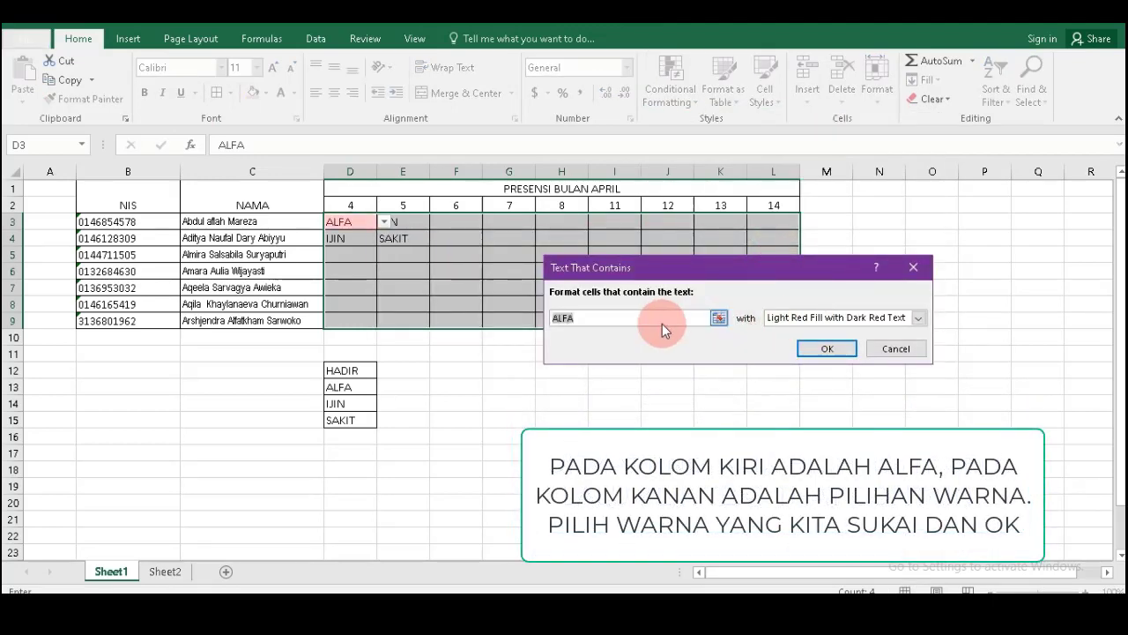
pyautogui.click(917, 318)
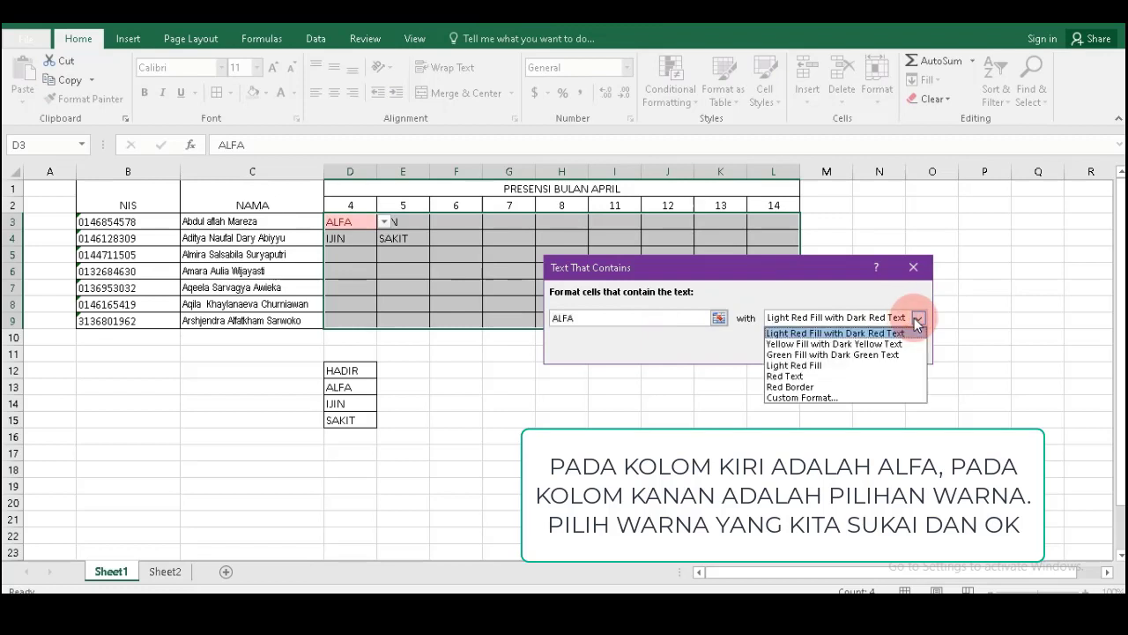
pyautogui.click(851, 333)
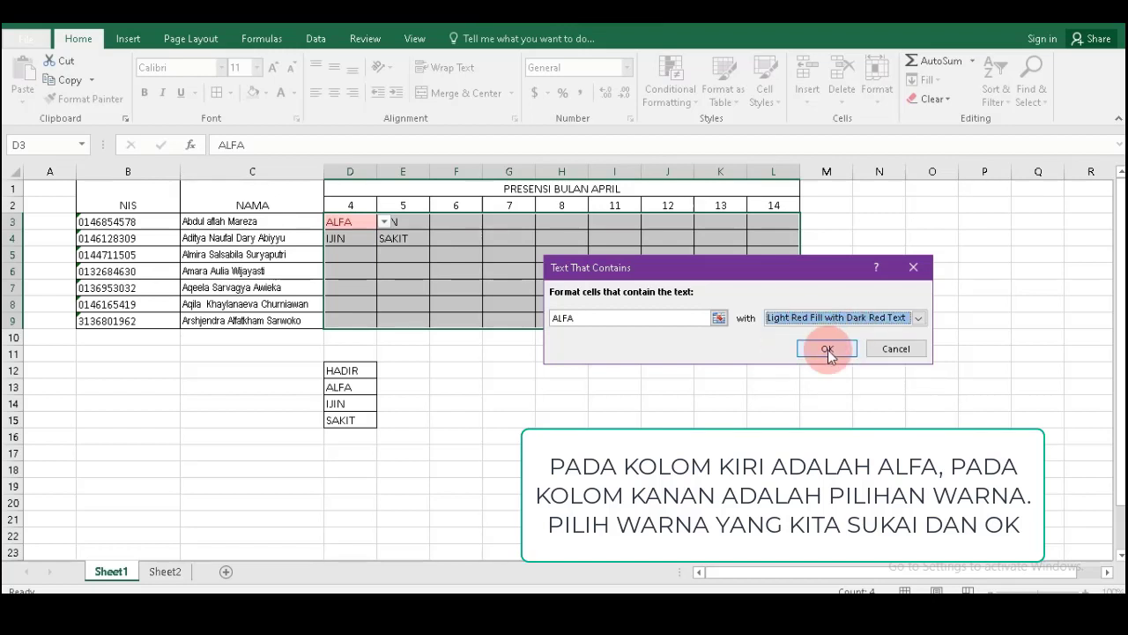
pyautogui.click(827, 349)
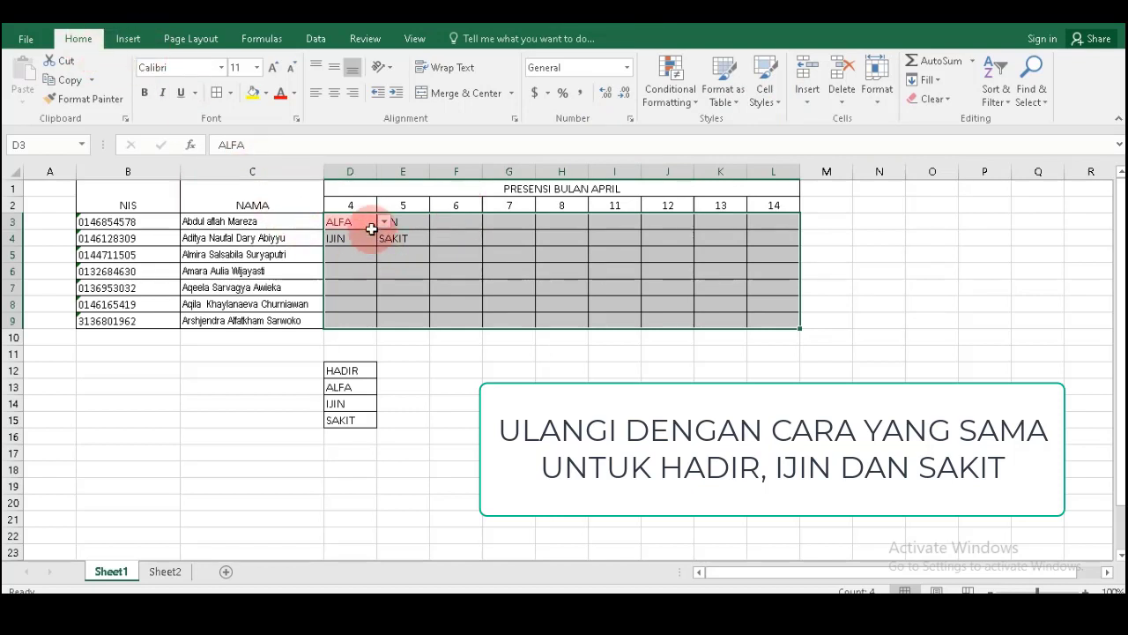
# Add a Text That Contains conditional formatting rule to D3:L9 giving IJIN a Yellow Fill with Dark Yellow Text
pyautogui.moveTo(352, 222); pyautogui.dragTo(788, 316)
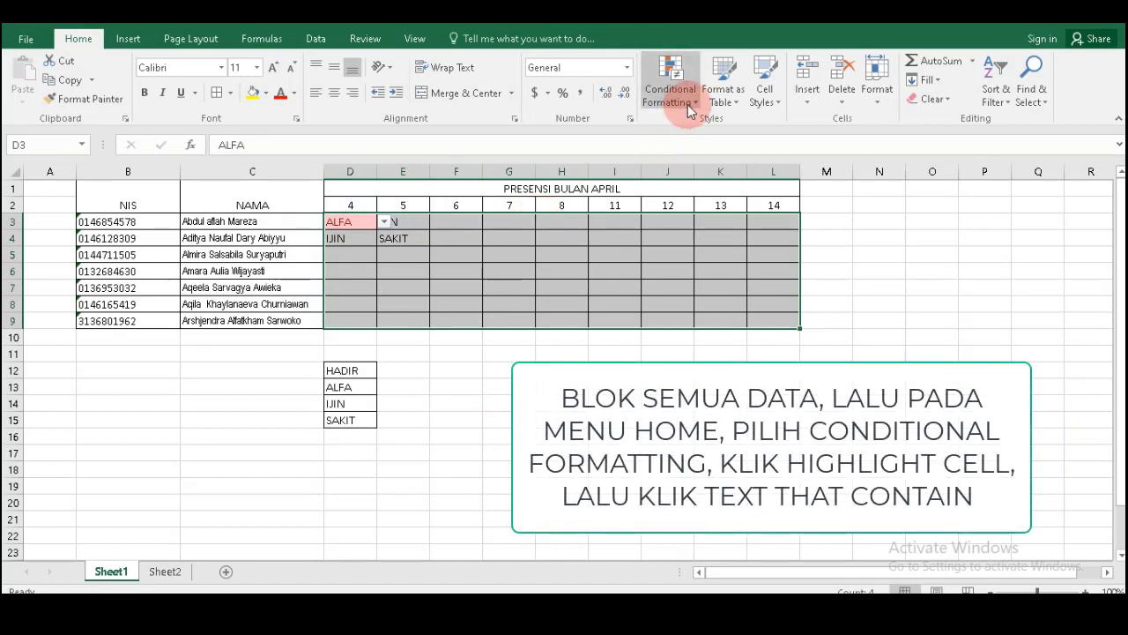
pyautogui.click(670, 83)
pyautogui.click(707, 139)
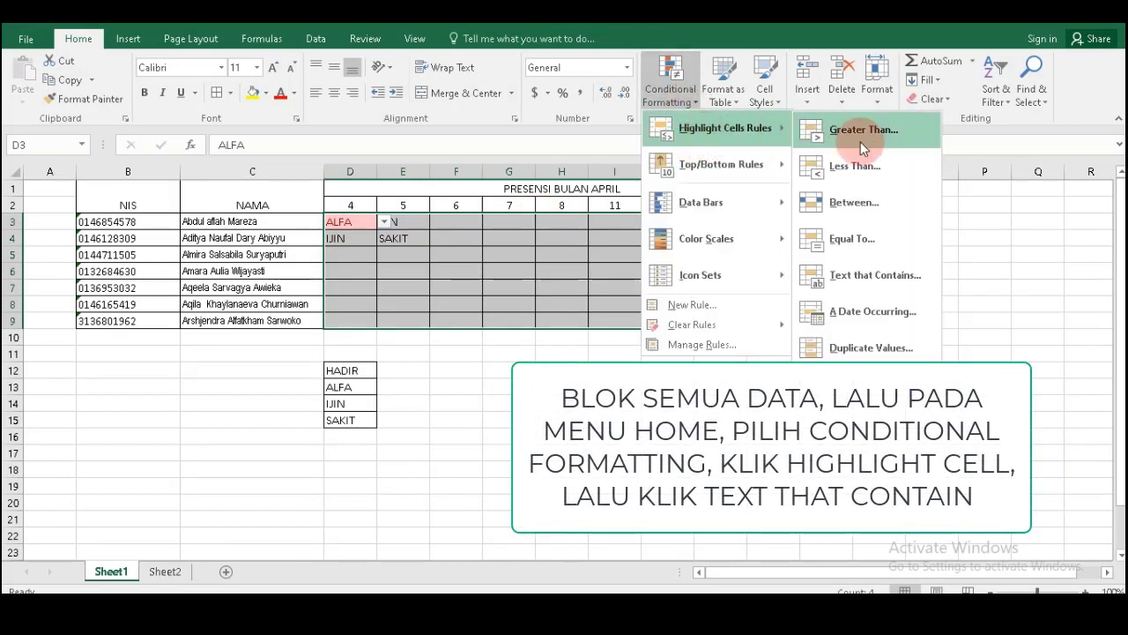
pyautogui.click(841, 275)
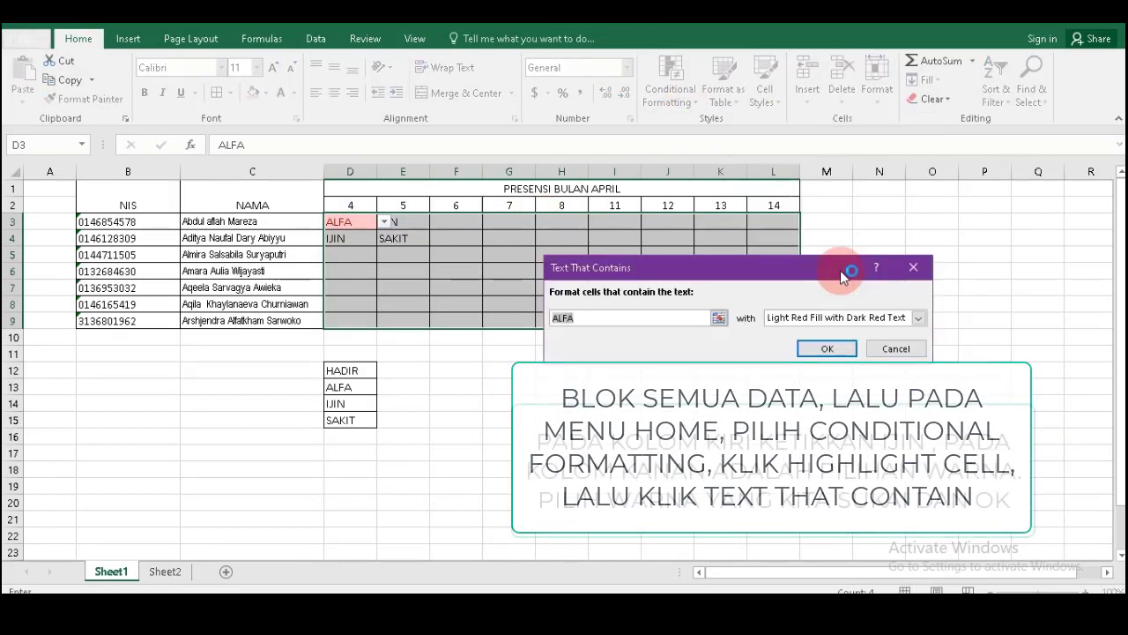
pyautogui.click(628, 320)
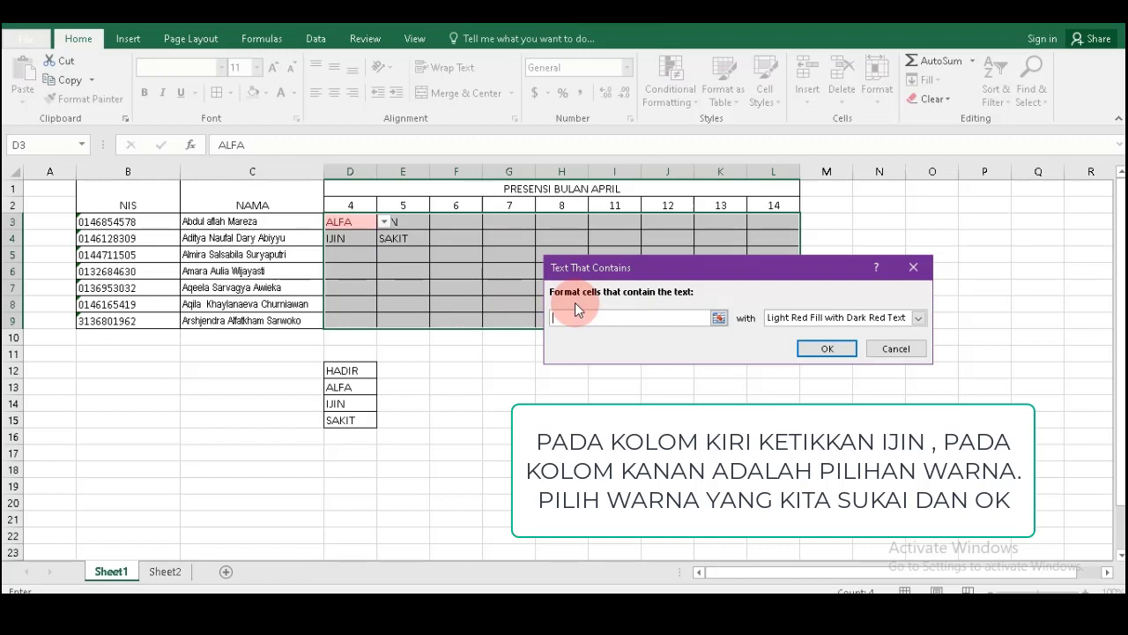
pyautogui.write('IJIN')
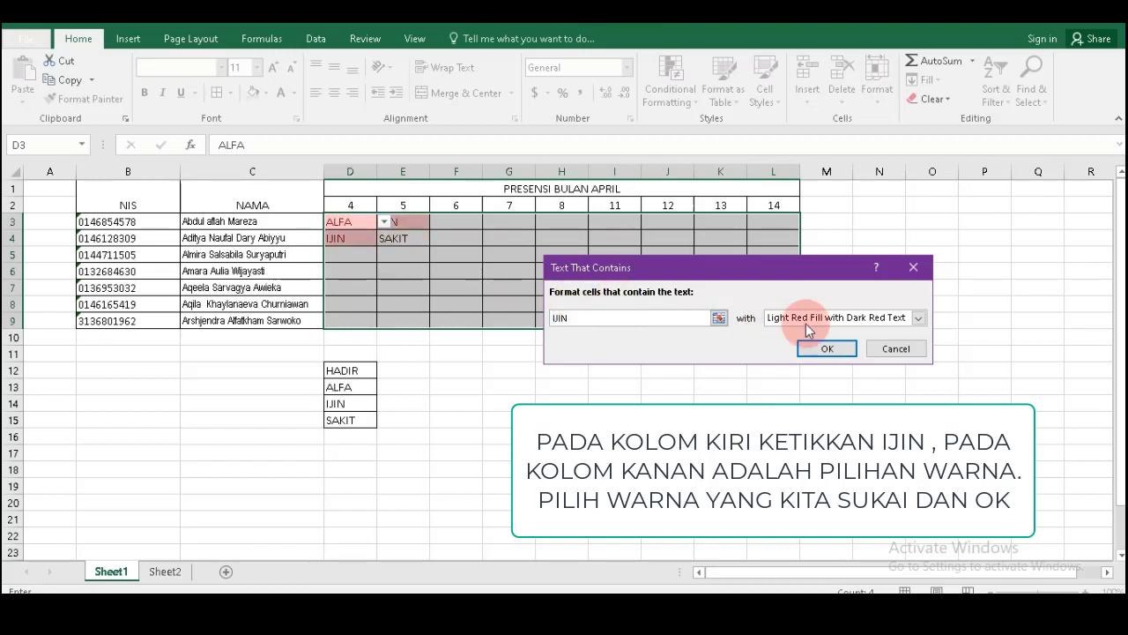
pyautogui.click(916, 319)
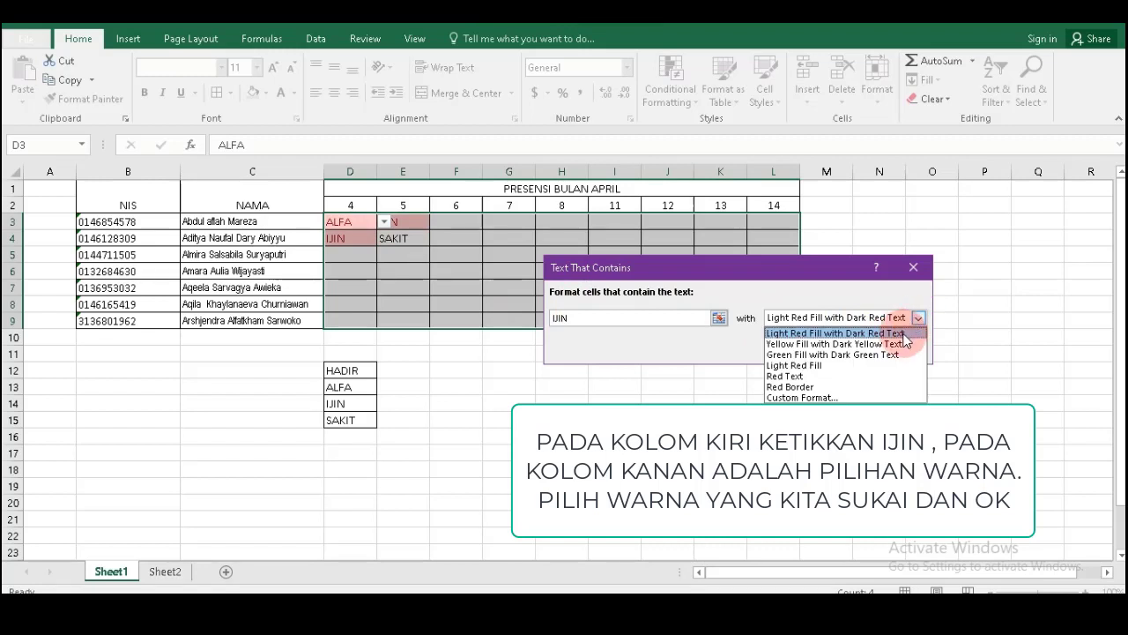
pyautogui.click(893, 346)
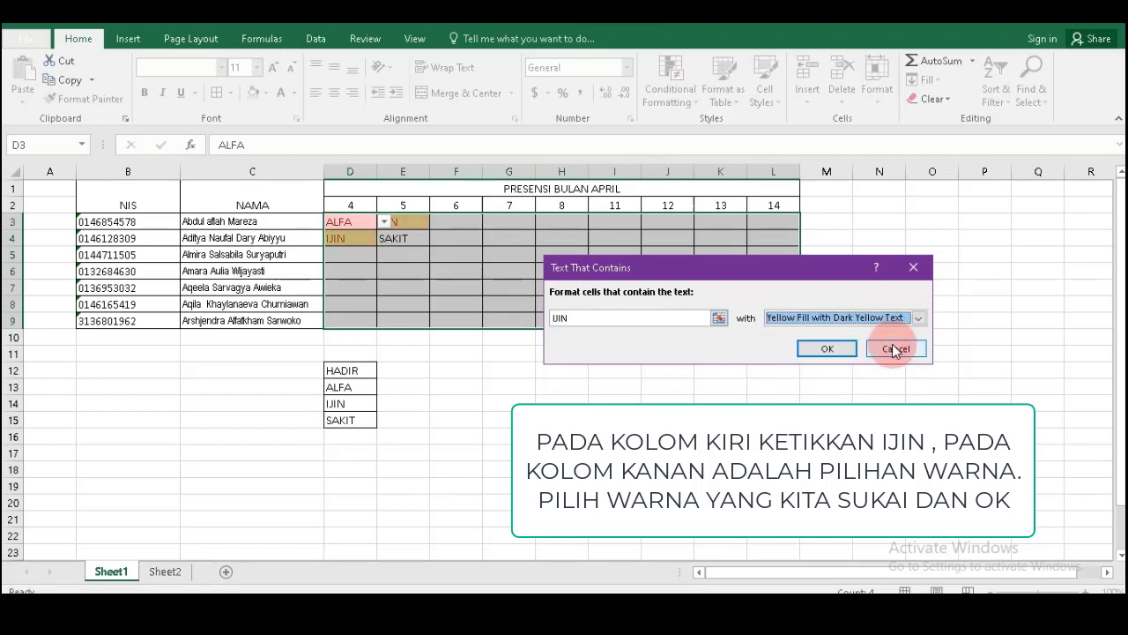
pyautogui.click(845, 349)
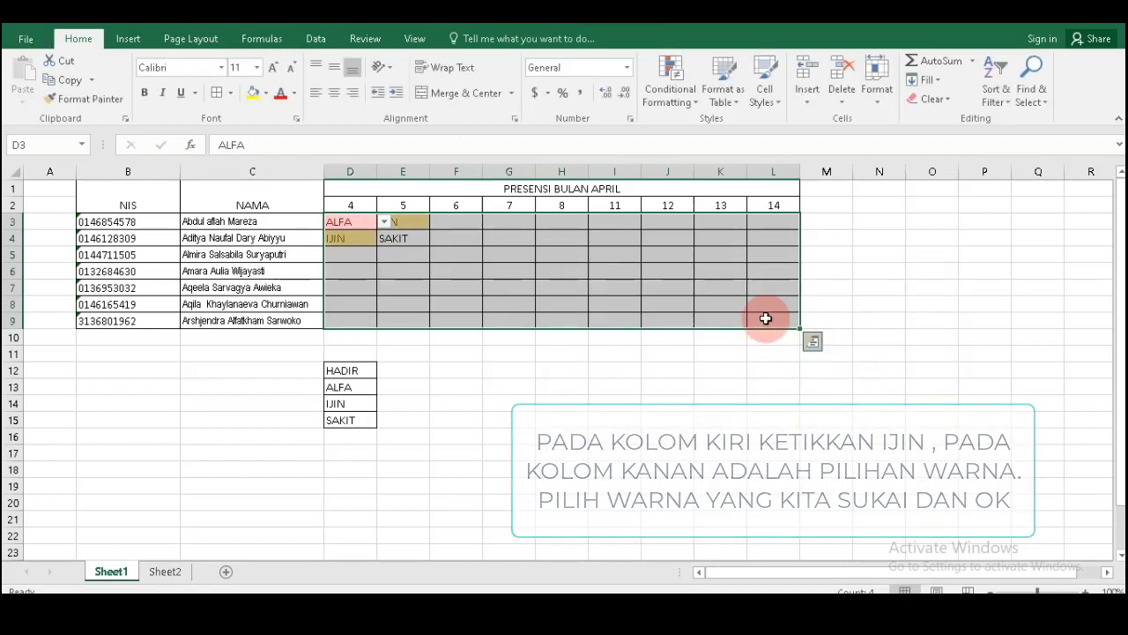
# Add a Text That Contains conditional formatting rule to D3:L9 giving HADIR a Green Fill with Dark Green Text
pyautogui.click(670, 88)
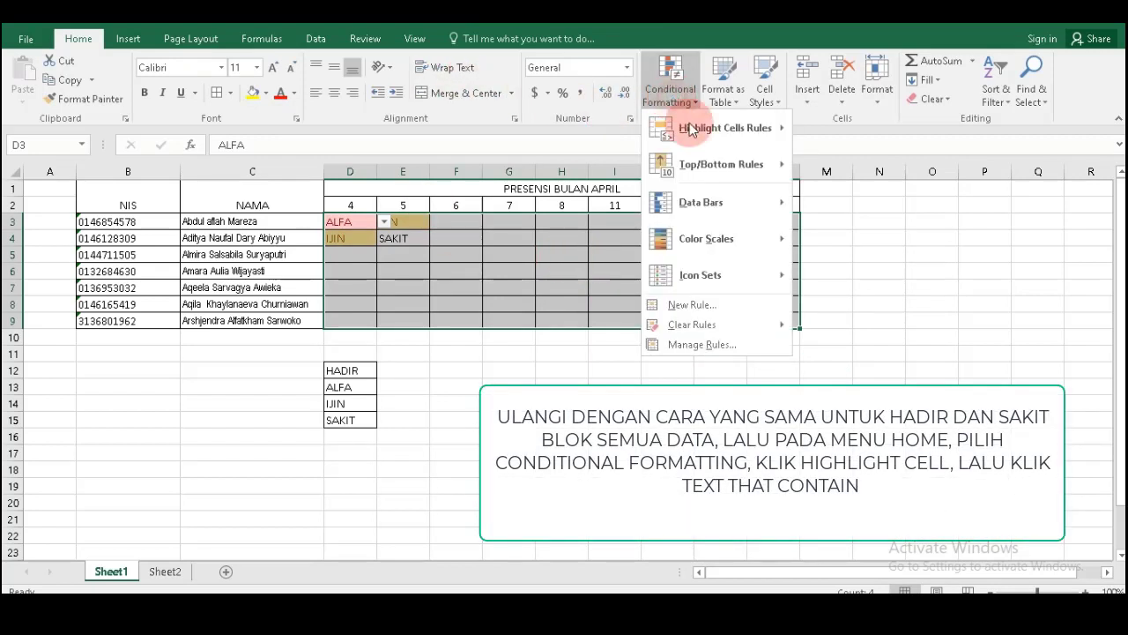
pyautogui.moveTo(756, 134)
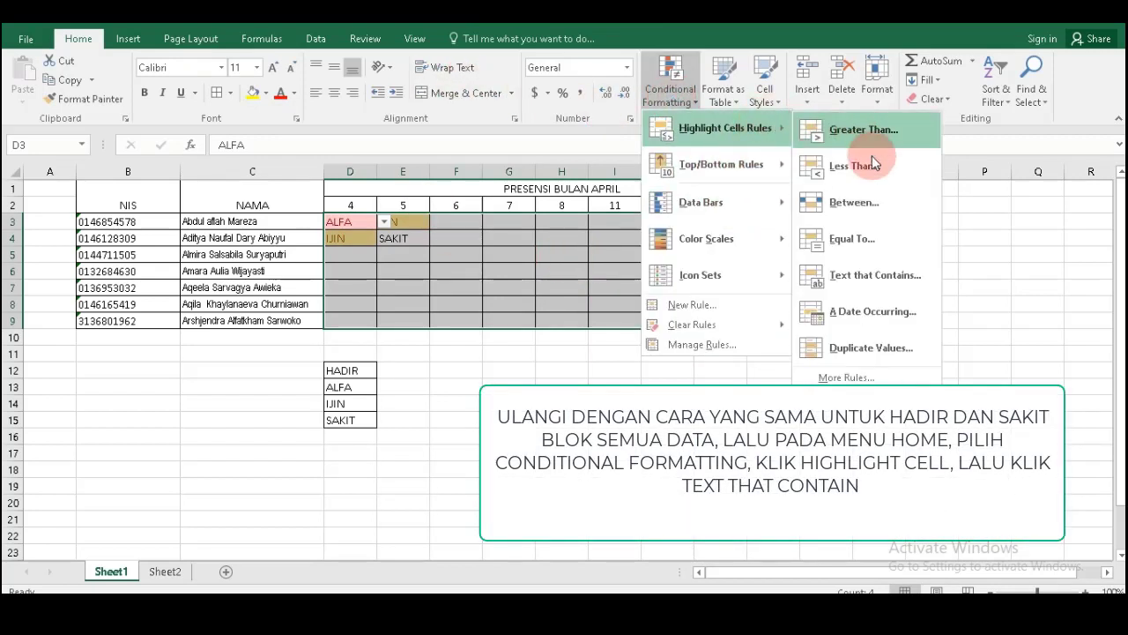
pyautogui.click(848, 275)
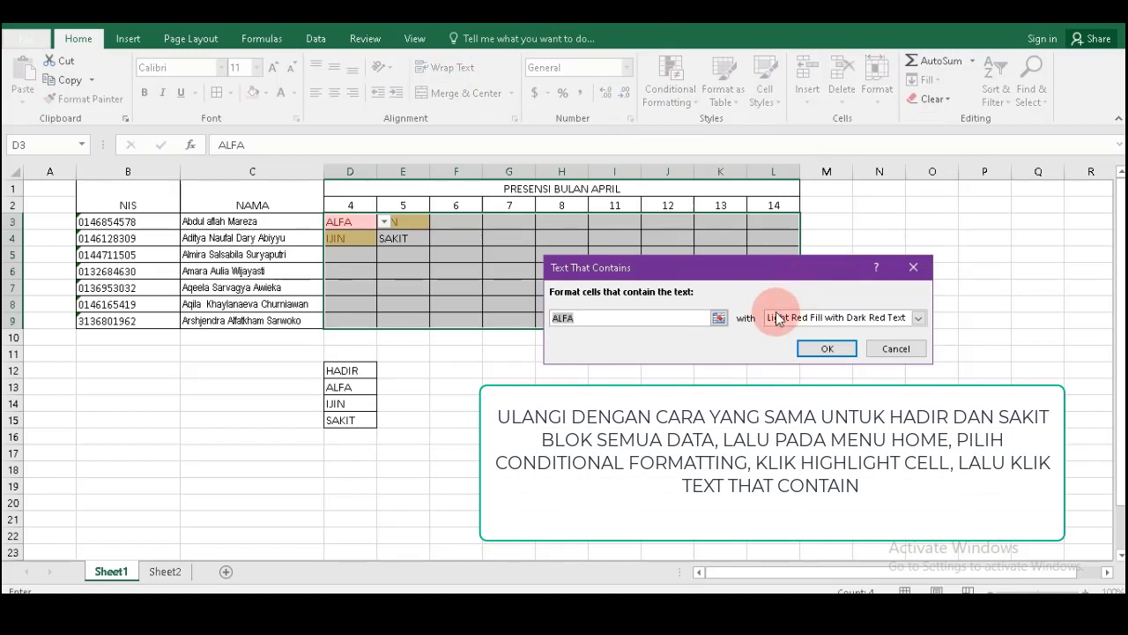
pyautogui.write('HADIR')
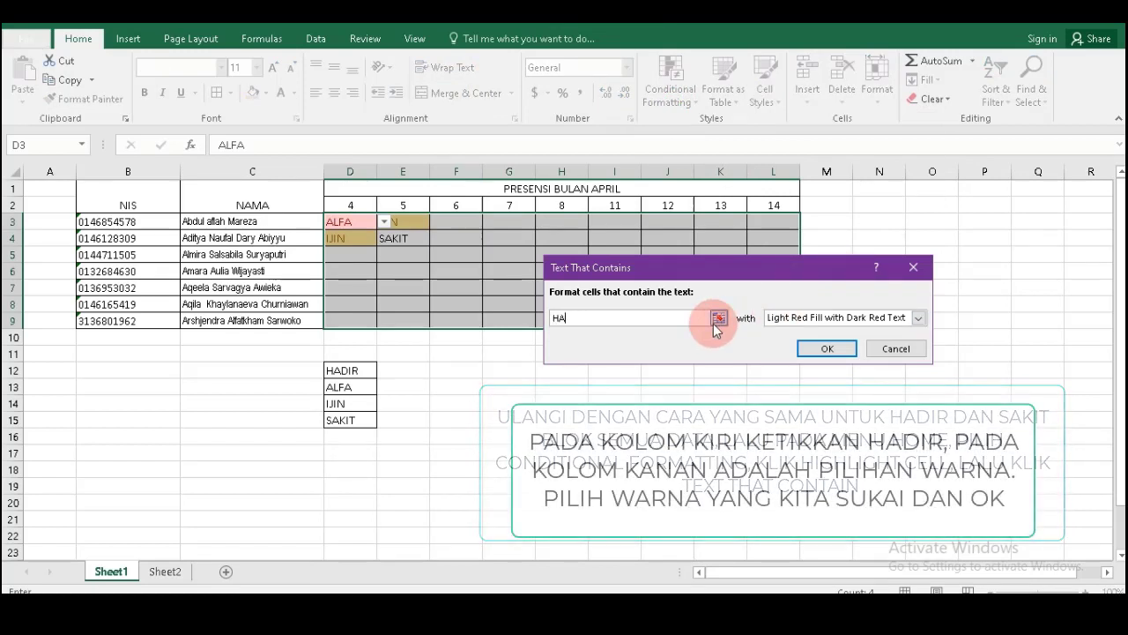
pyautogui.click(853, 319)
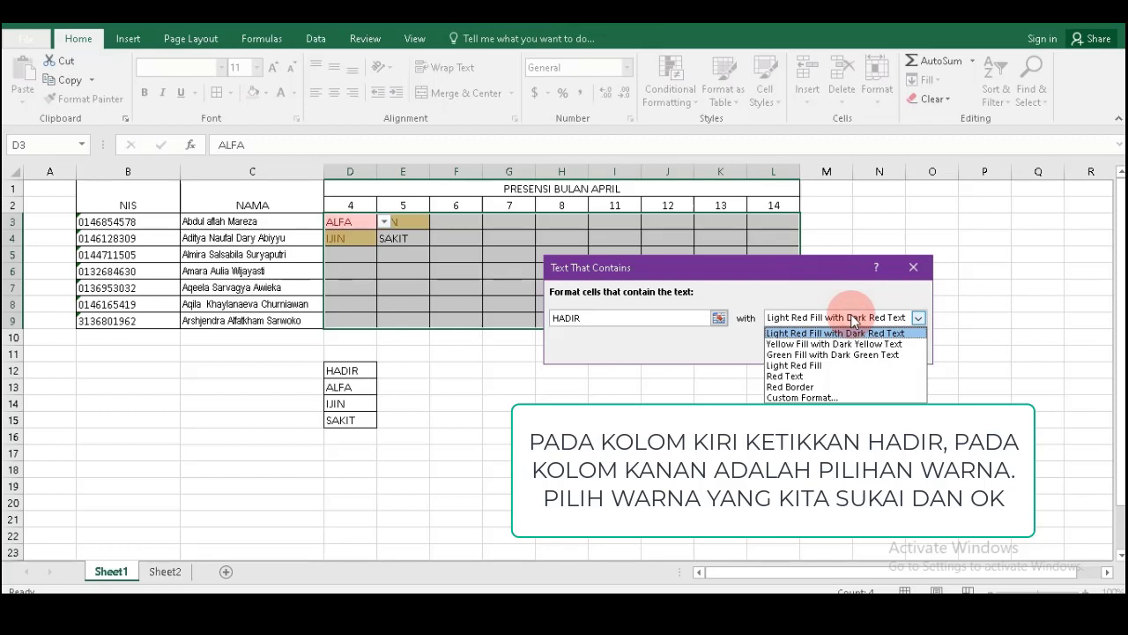
pyautogui.click(825, 356)
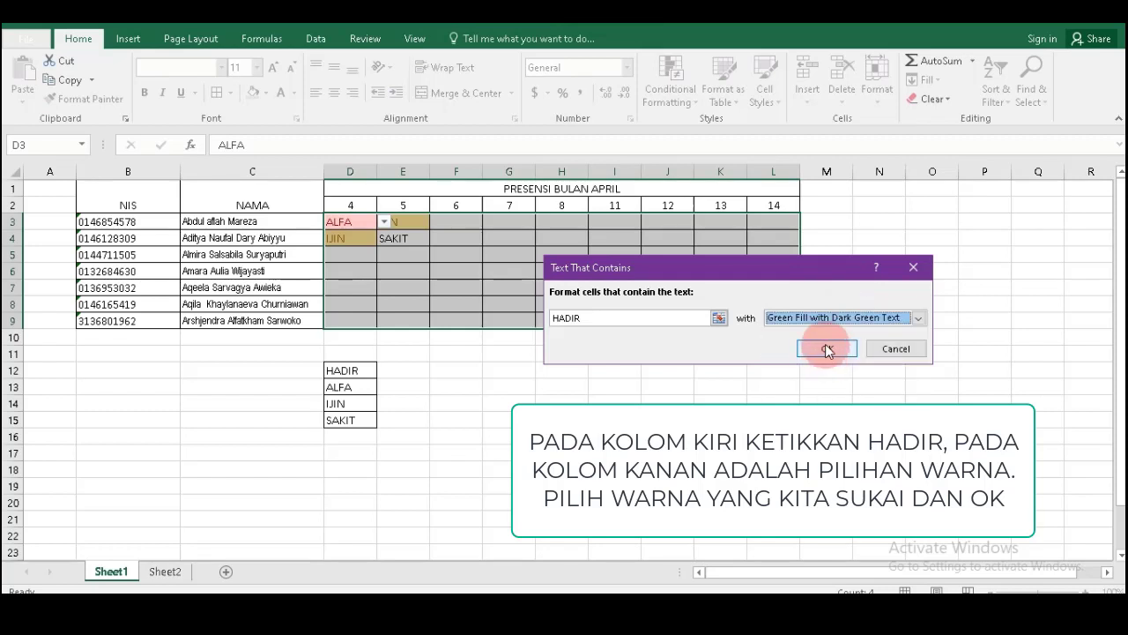
pyautogui.click(828, 348)
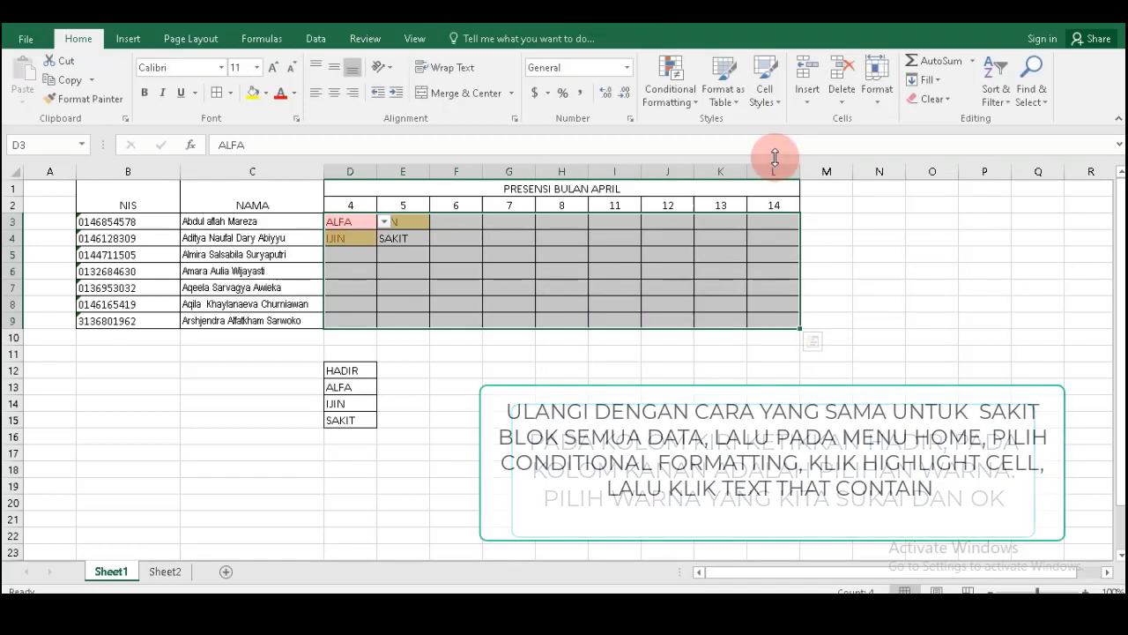
# Add a Text That Contains conditional formatting rule to D3:L9 giving SAKIT a Light Red Fill
pyautogui.click(683, 116)
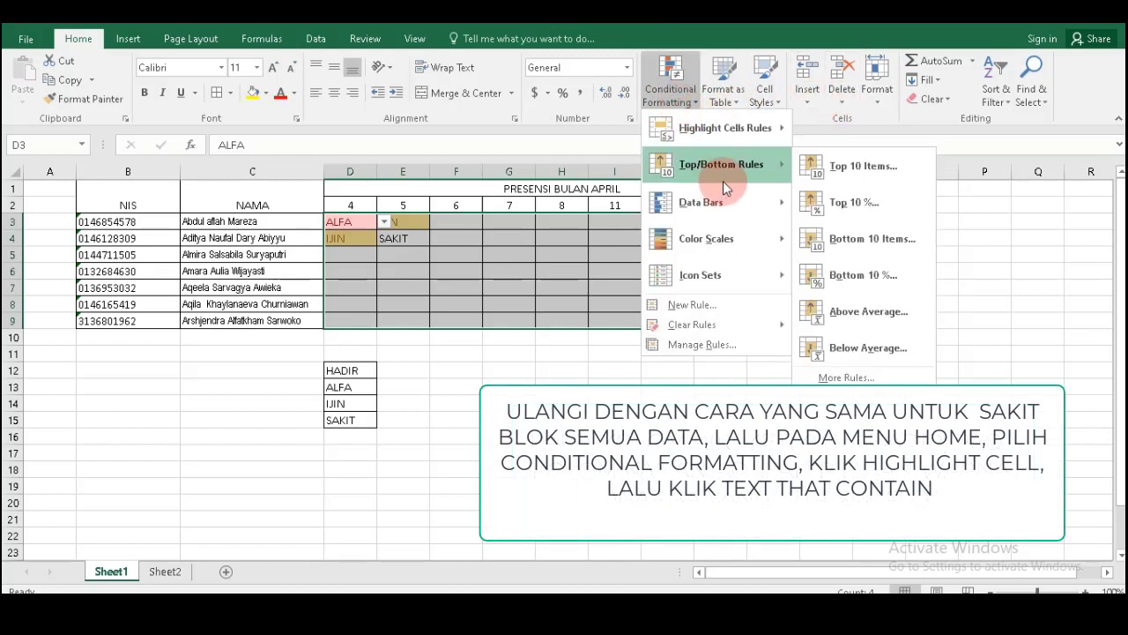
pyautogui.moveTo(768, 127)
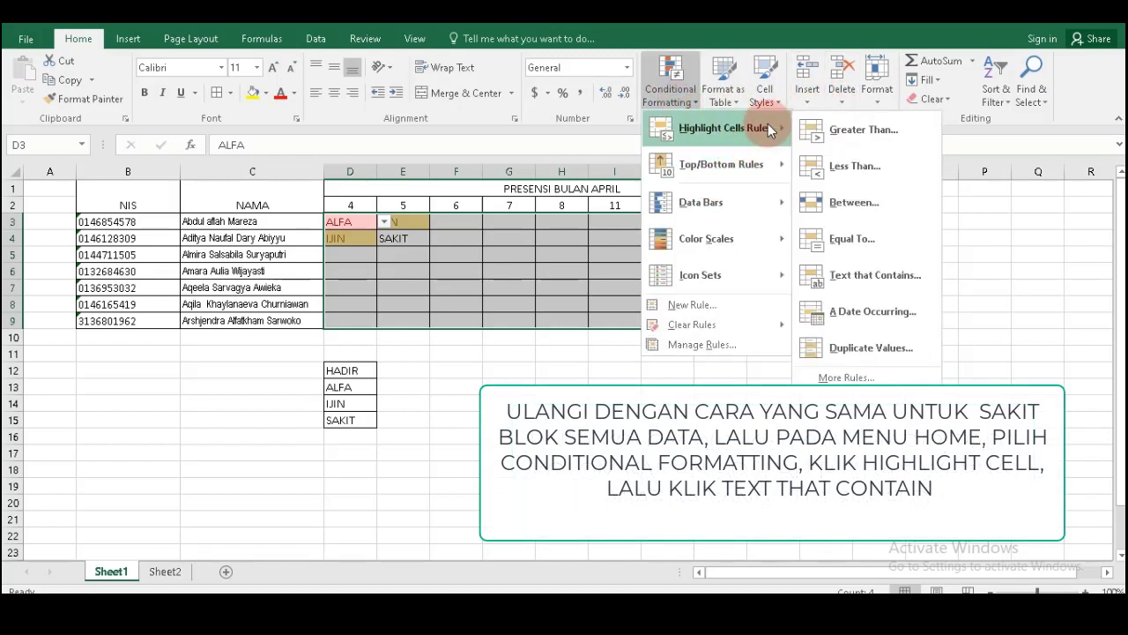
pyautogui.click(841, 275)
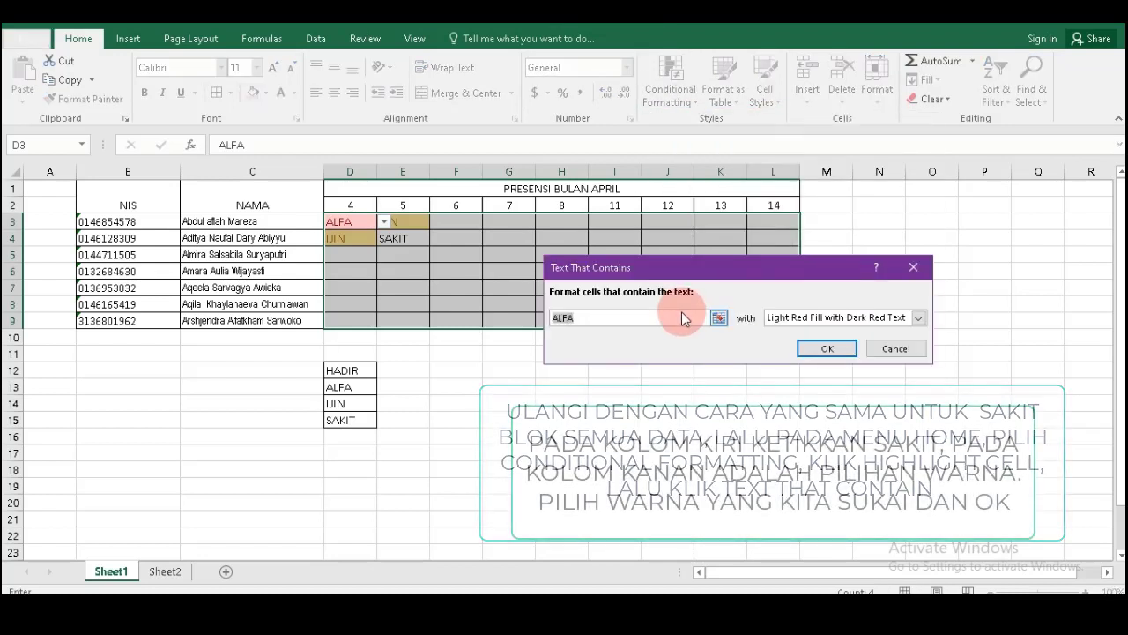
pyautogui.press('BackSpace')
pyautogui.write('S')
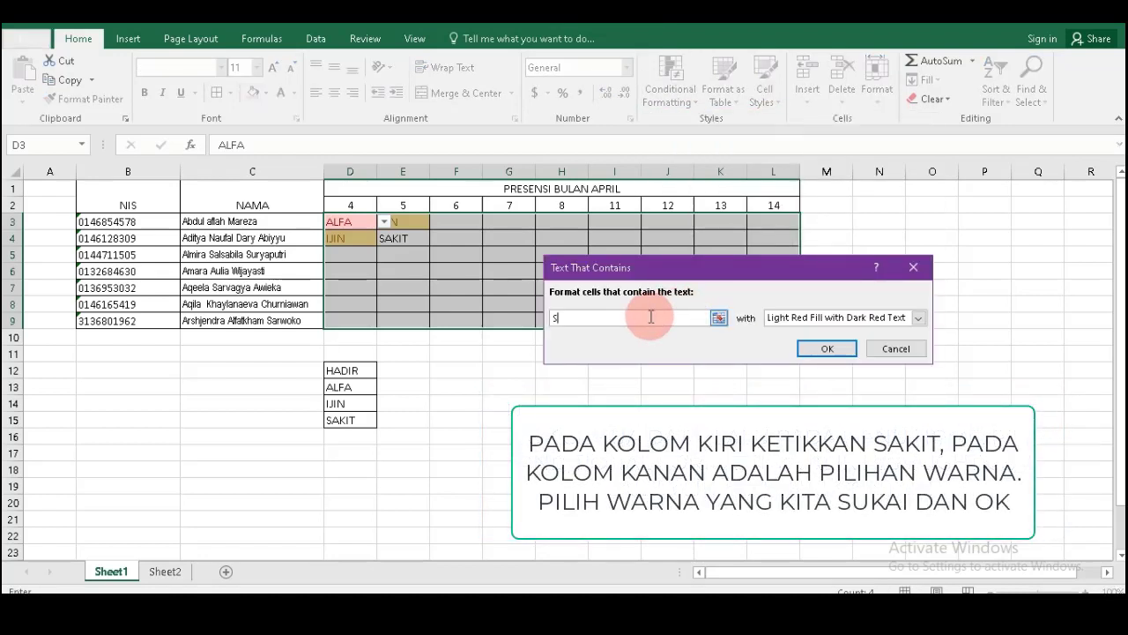
pyautogui.write('AKIT')
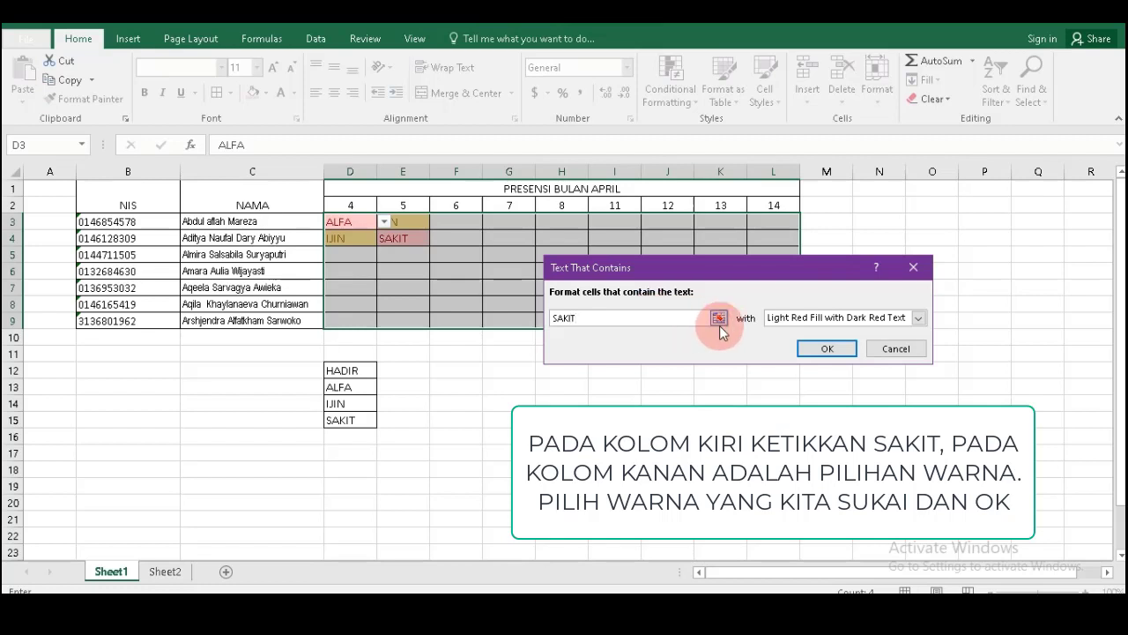
pyautogui.click(811, 318)
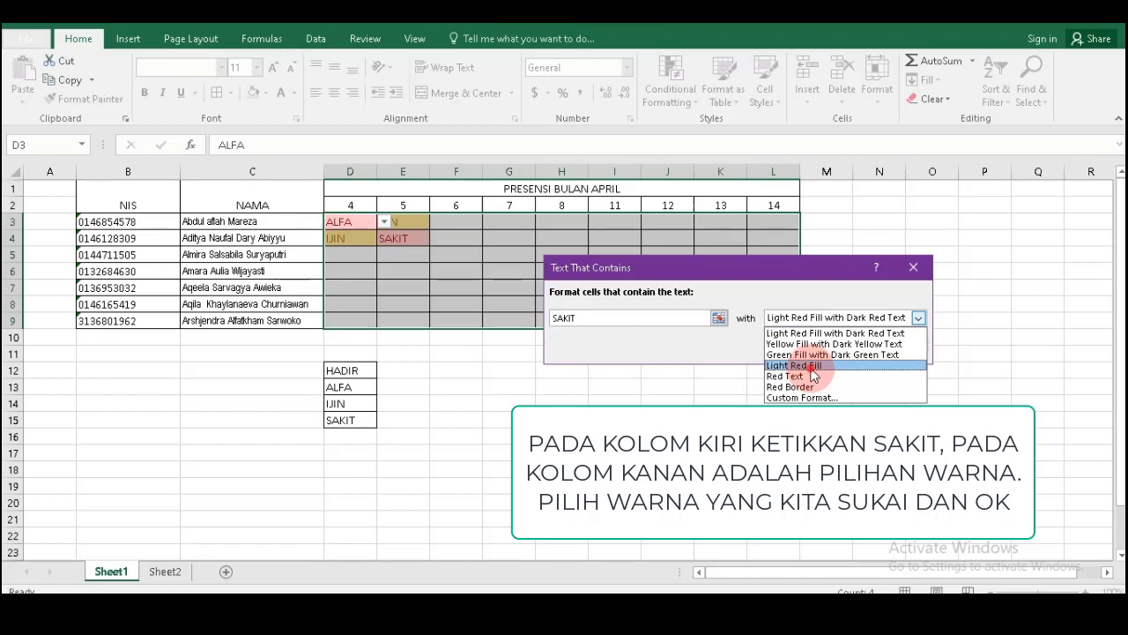
pyautogui.click(795, 365)
pyautogui.click(813, 351)
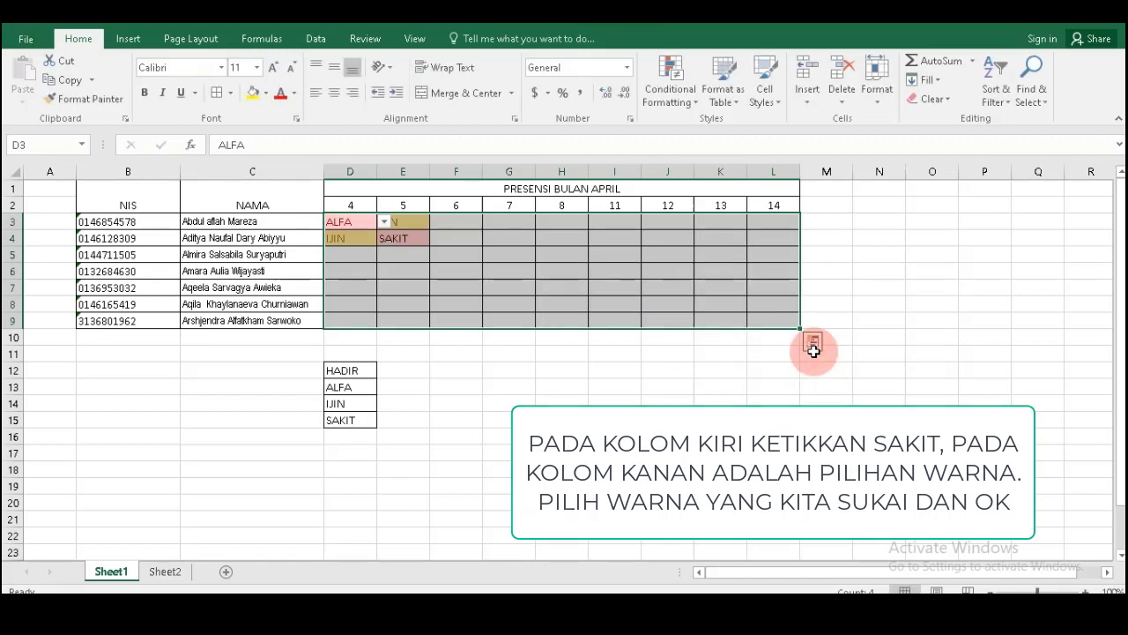
pyautogui.click(605, 386)
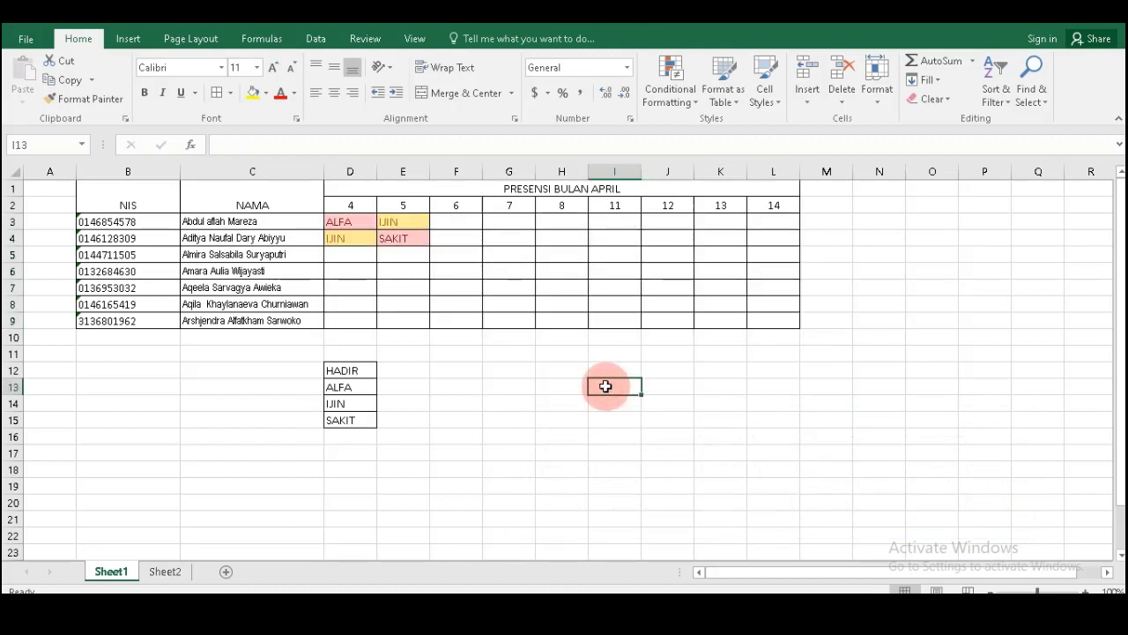
# Fill in the third student's attendance from the in-cell lists: HADIR in D5 and SAKIT in E5
pyautogui.click(370, 256)
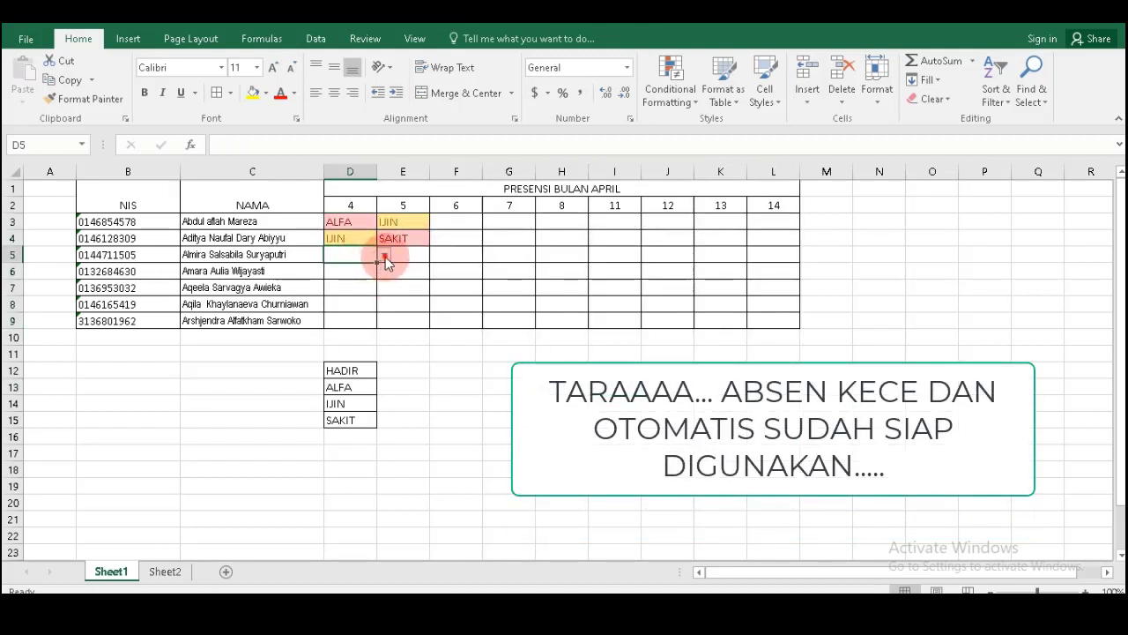
pyautogui.click(384, 254)
pyautogui.click(370, 268)
pyautogui.click(412, 255)
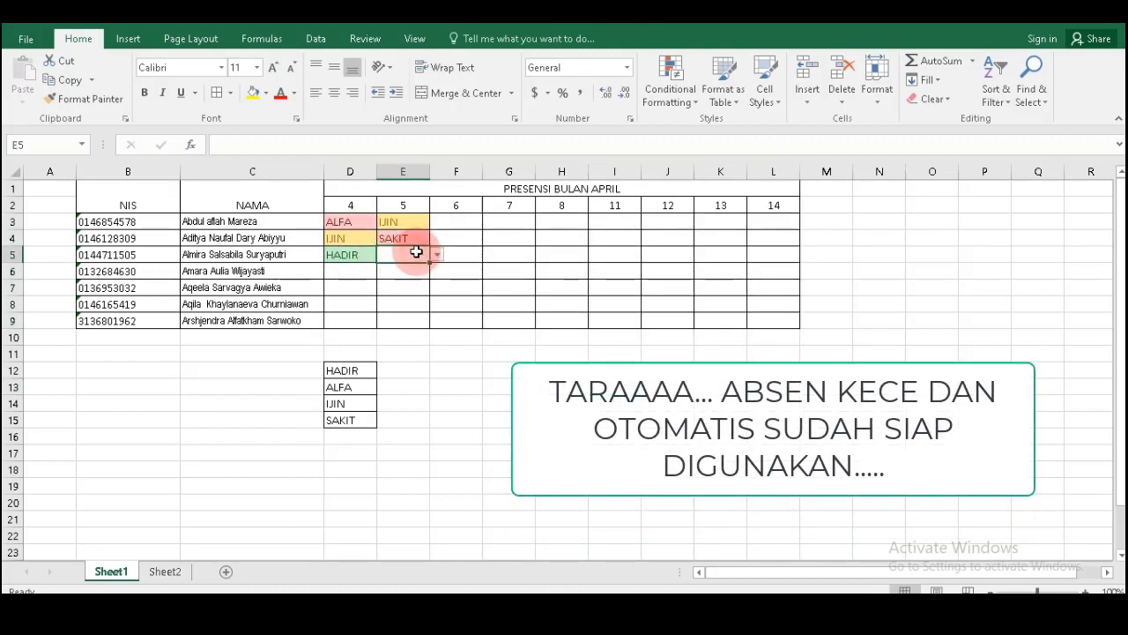
pyautogui.click(437, 255)
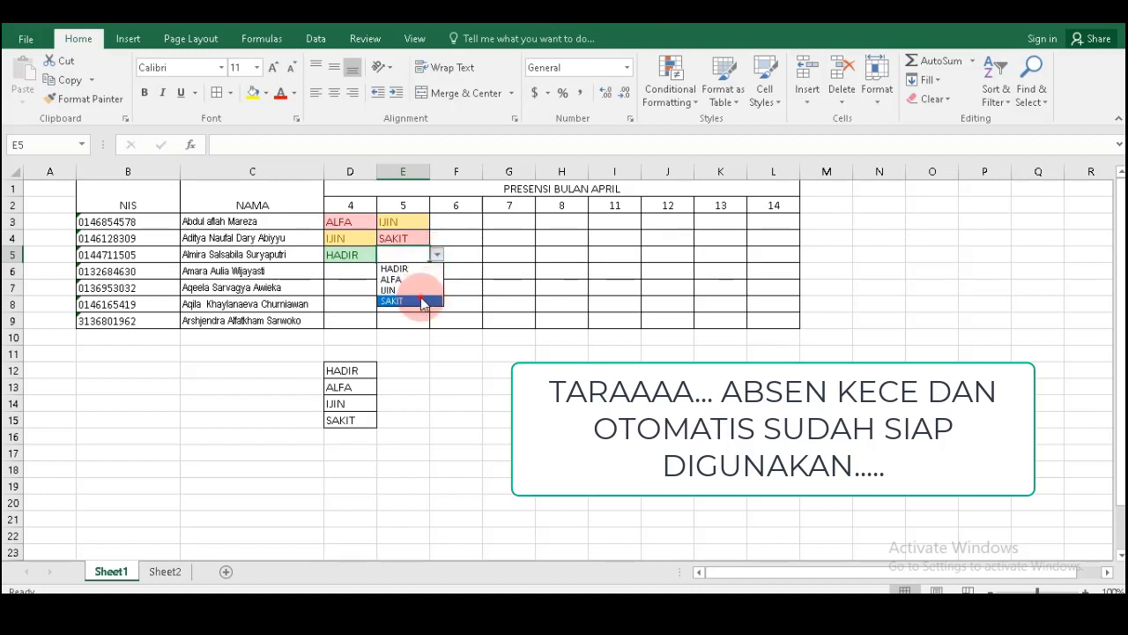
pyautogui.click(422, 301)
# Fill in the date 6 attendance from the in-cell lists: ALFA in F3, IJIN in F4 and HADIR in F5
pyautogui.click(446, 222)
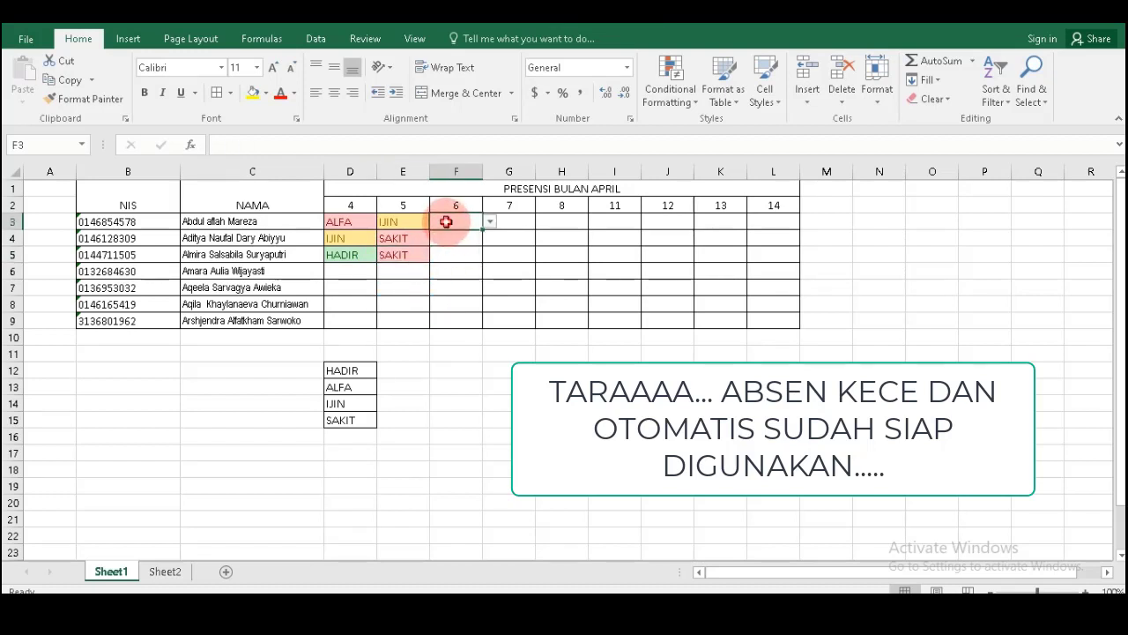
pyautogui.click(489, 223)
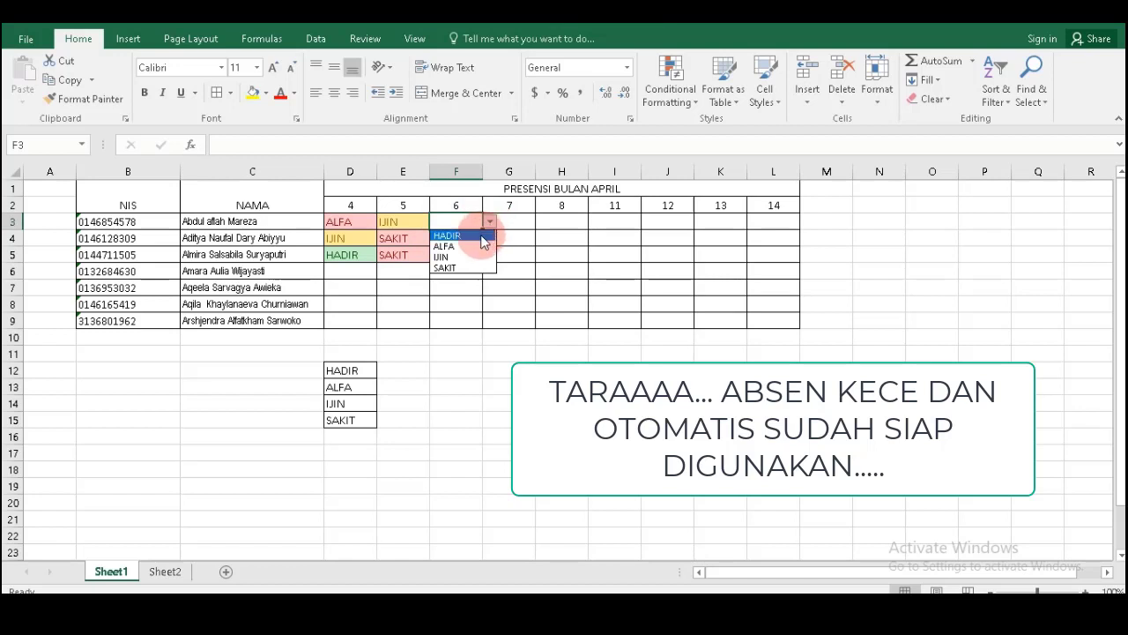
pyautogui.click(472, 246)
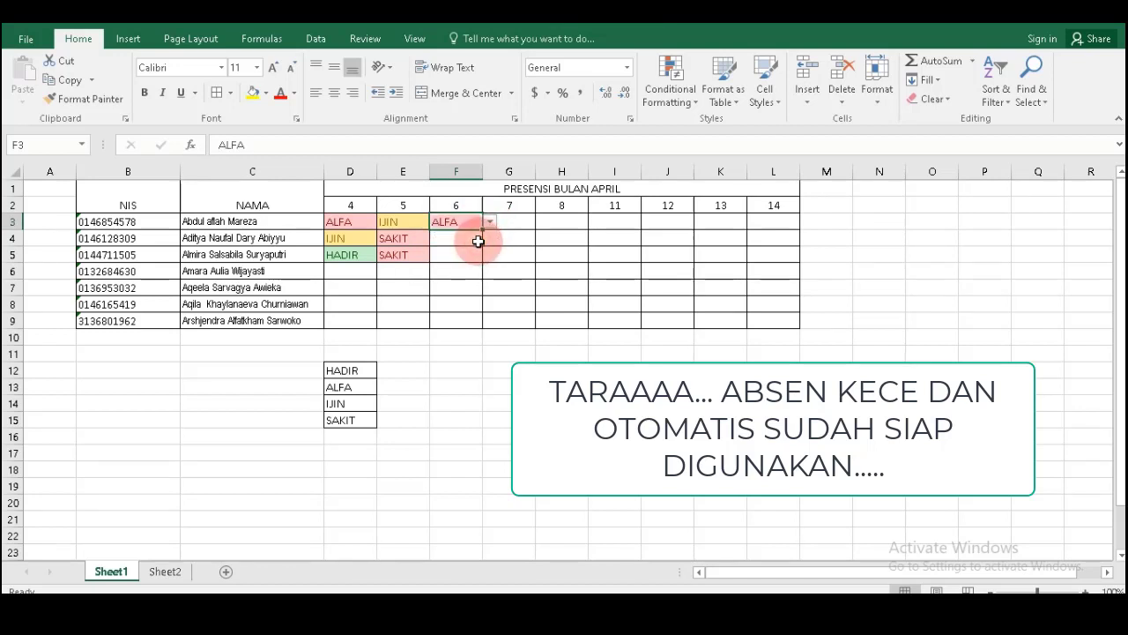
pyautogui.click(468, 240)
pyautogui.click(490, 237)
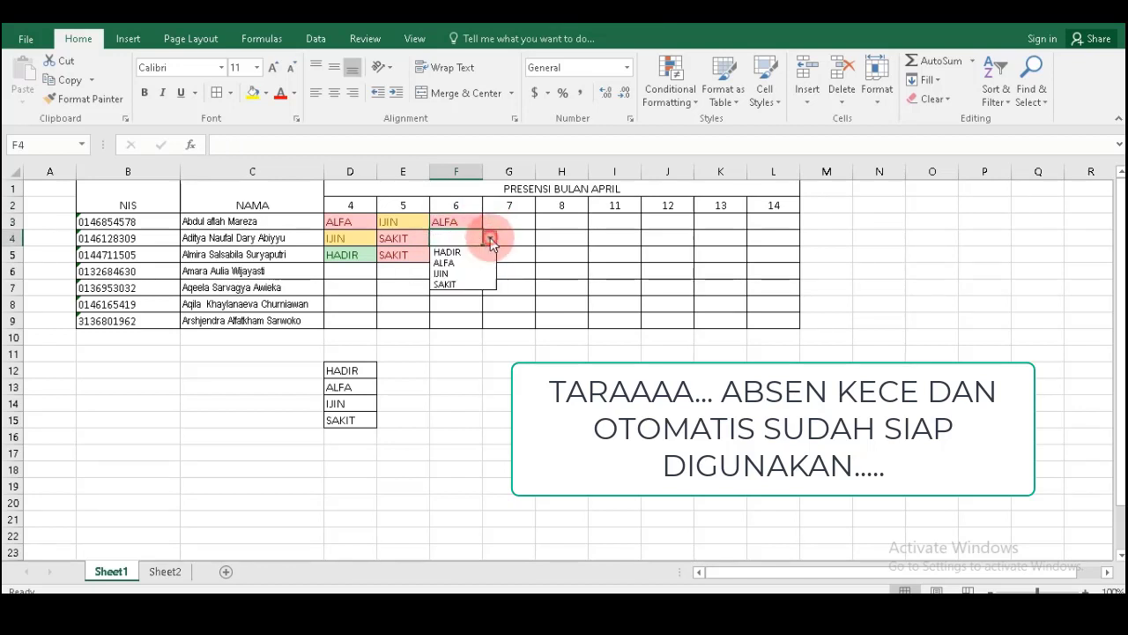
pyautogui.click(473, 272)
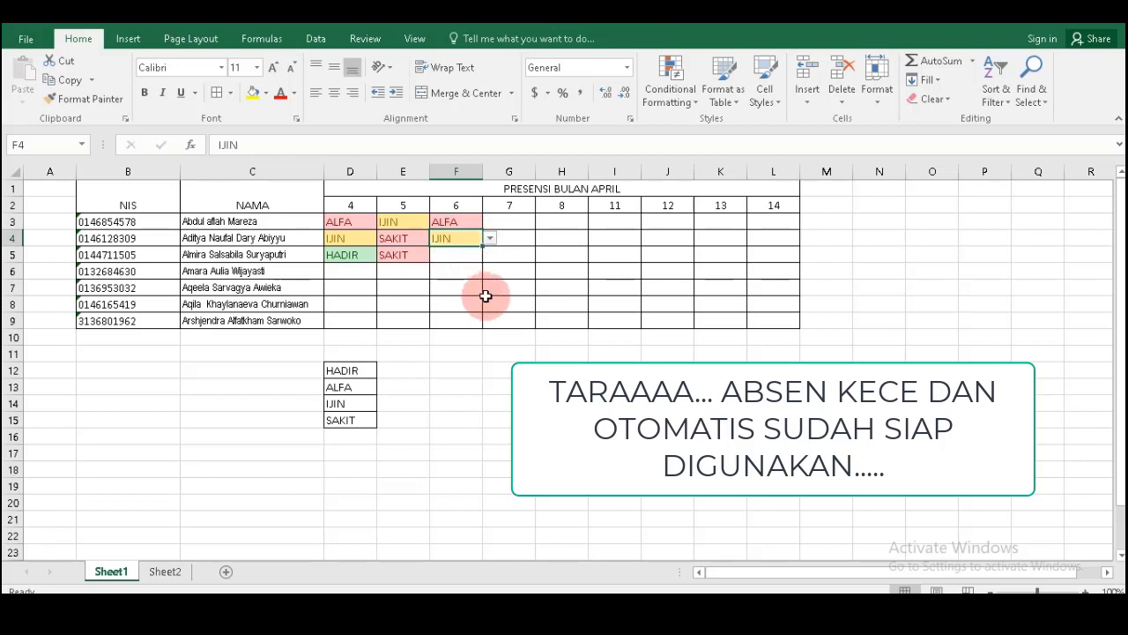
pyautogui.click(475, 267)
pyautogui.click(474, 253)
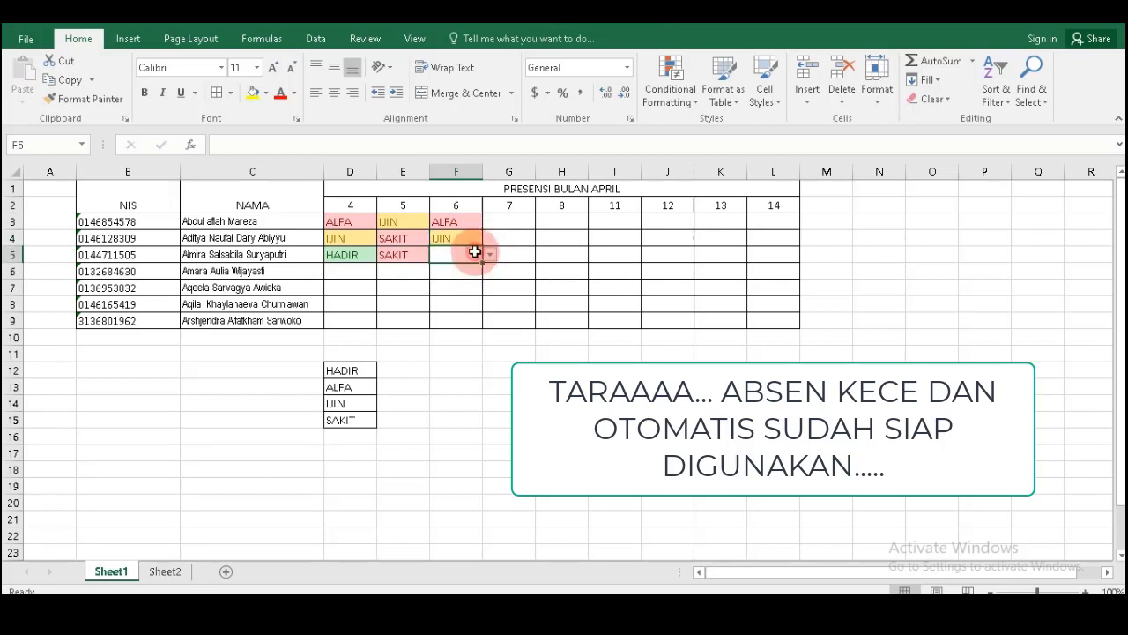
pyautogui.click(490, 255)
pyautogui.click(477, 267)
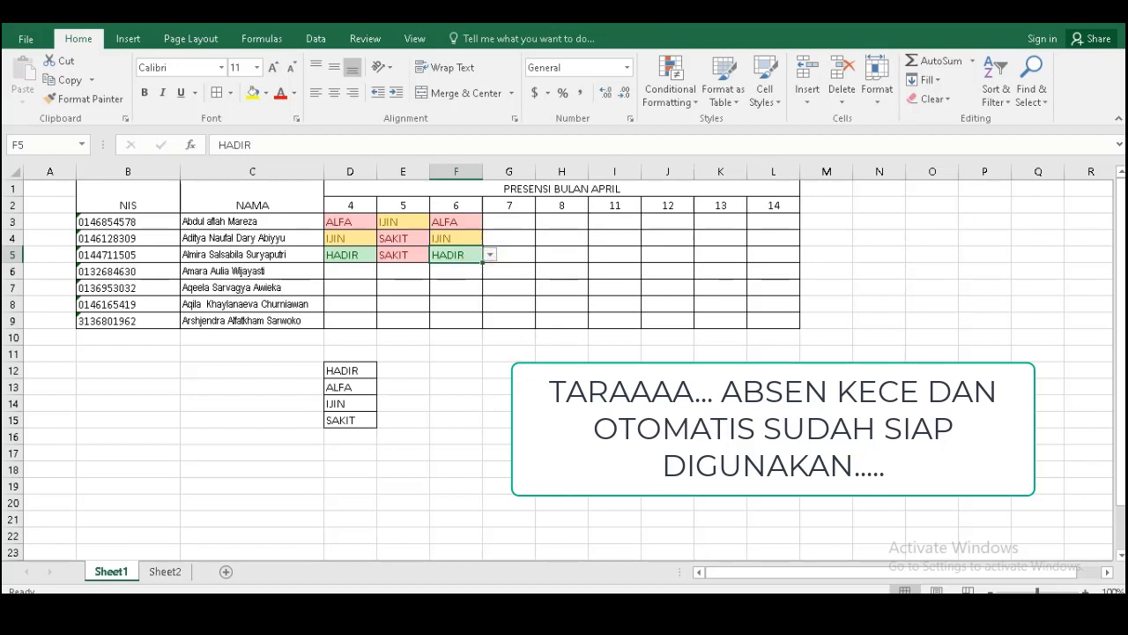
pyautogui.click(562, 469)
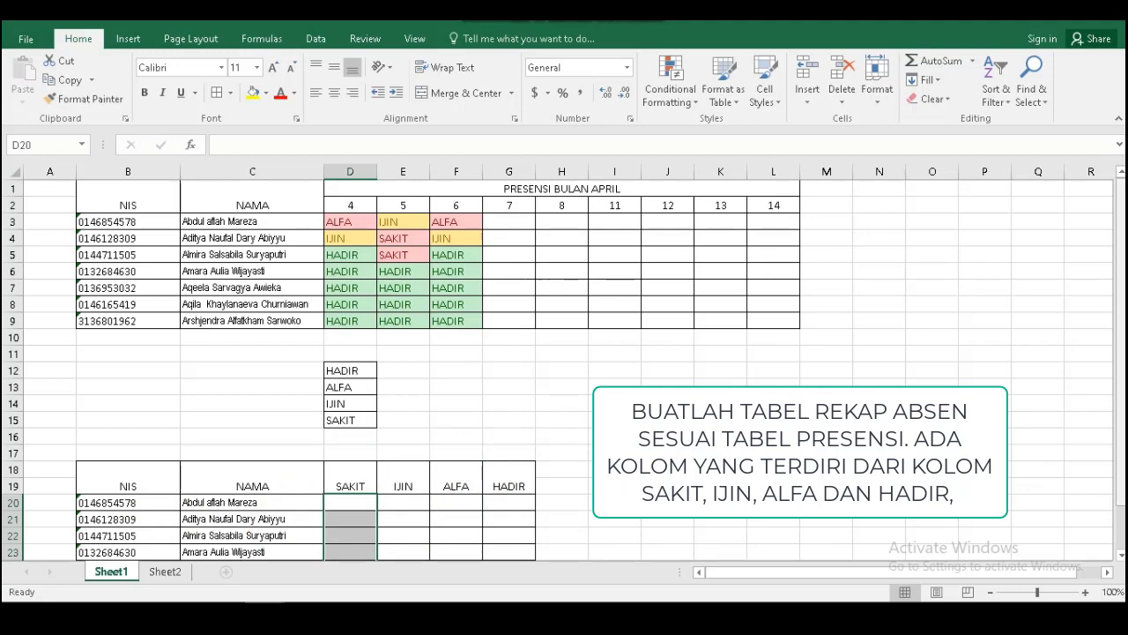
# Enter =COUNTIF(D3:L3,$D$15) in D20 to count the first student's SAKIT days in the recap table
pyautogui.moveTo(1120, 333); pyautogui.dragTo(1120, 376)
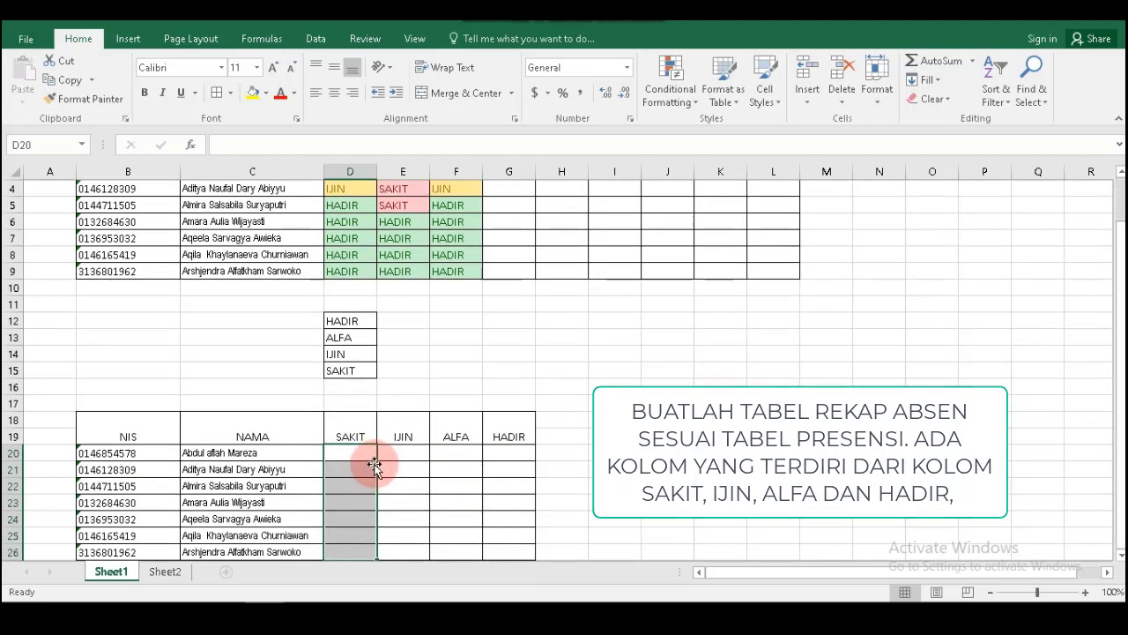
pyautogui.click(337, 456)
pyautogui.write('=')
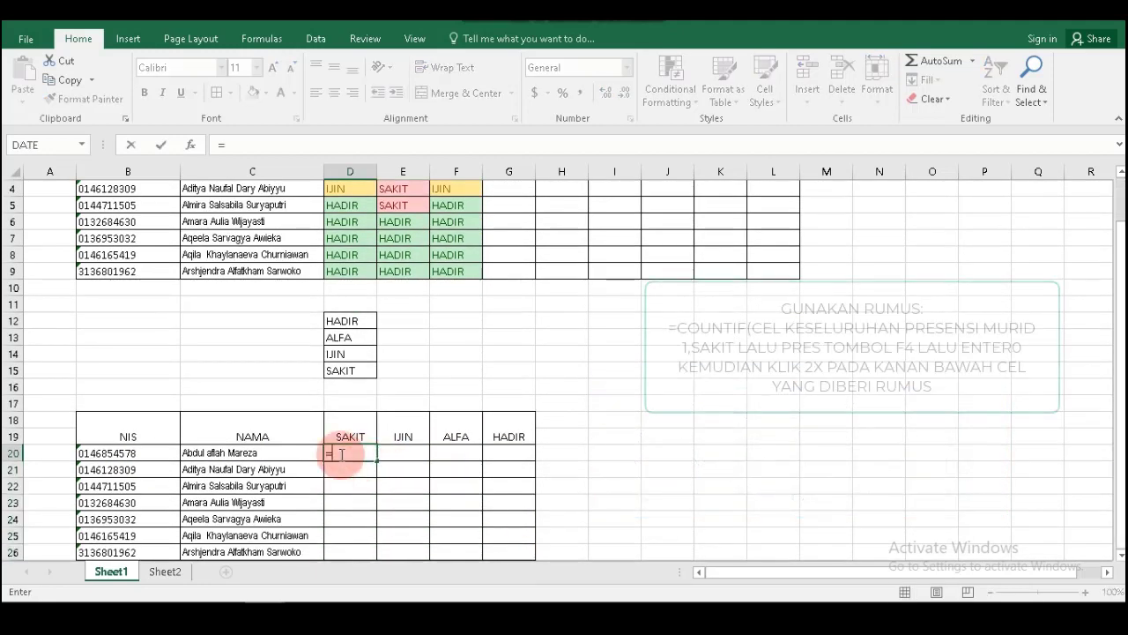
pyautogui.write('COUNT')
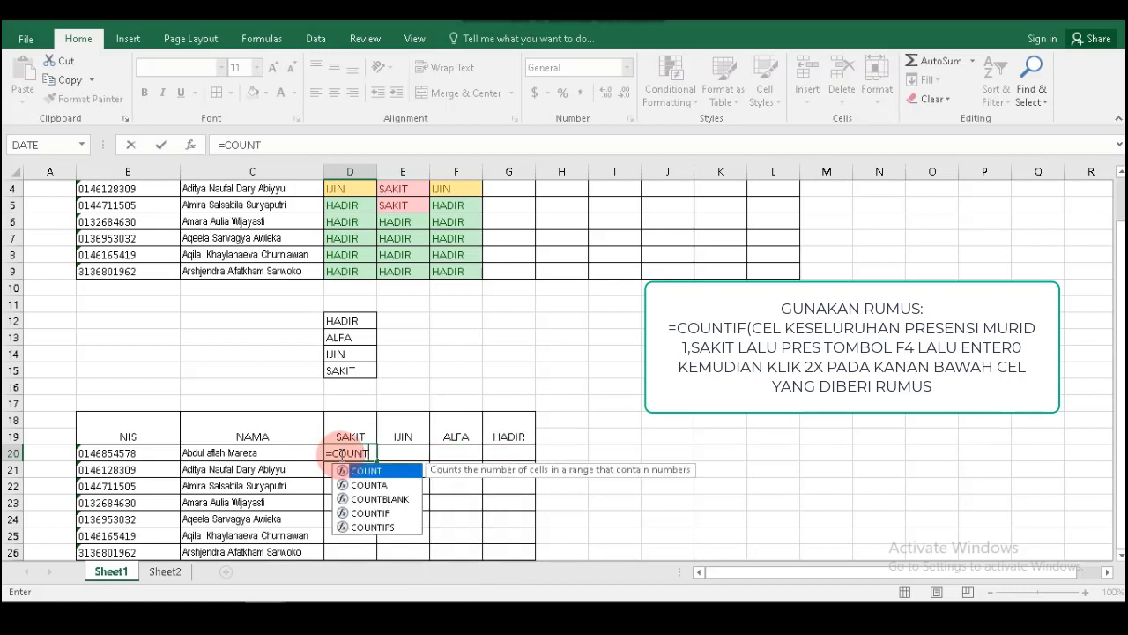
pyautogui.write('IF')
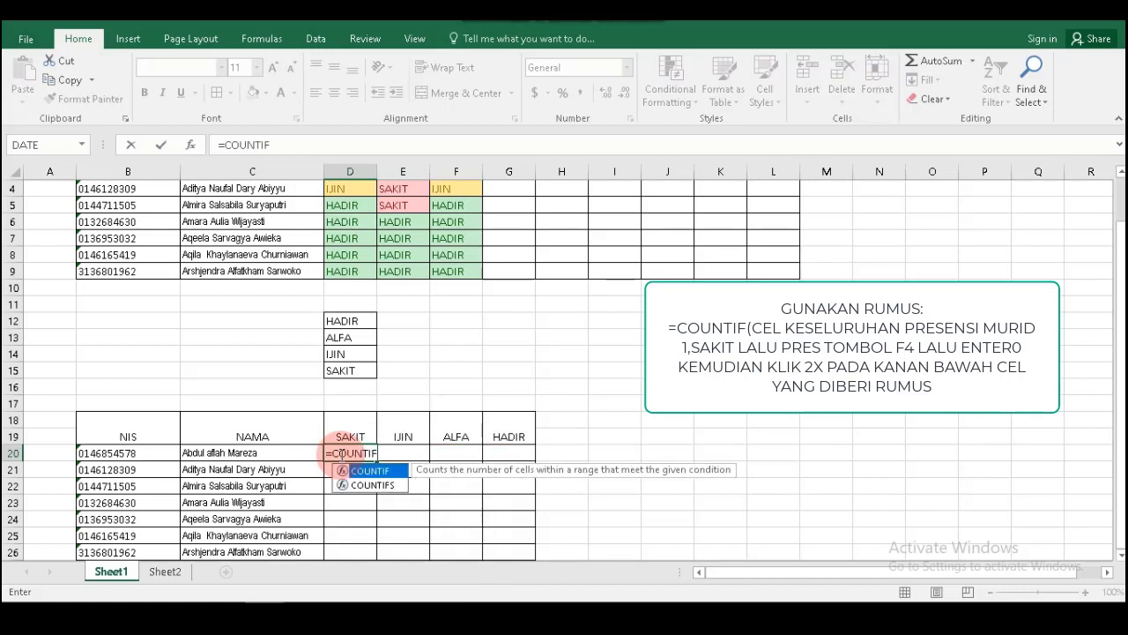
pyautogui.write('(')
pyautogui.moveTo(1121, 342); pyautogui.dragTo(1121, 333)
pyautogui.click(339, 220)
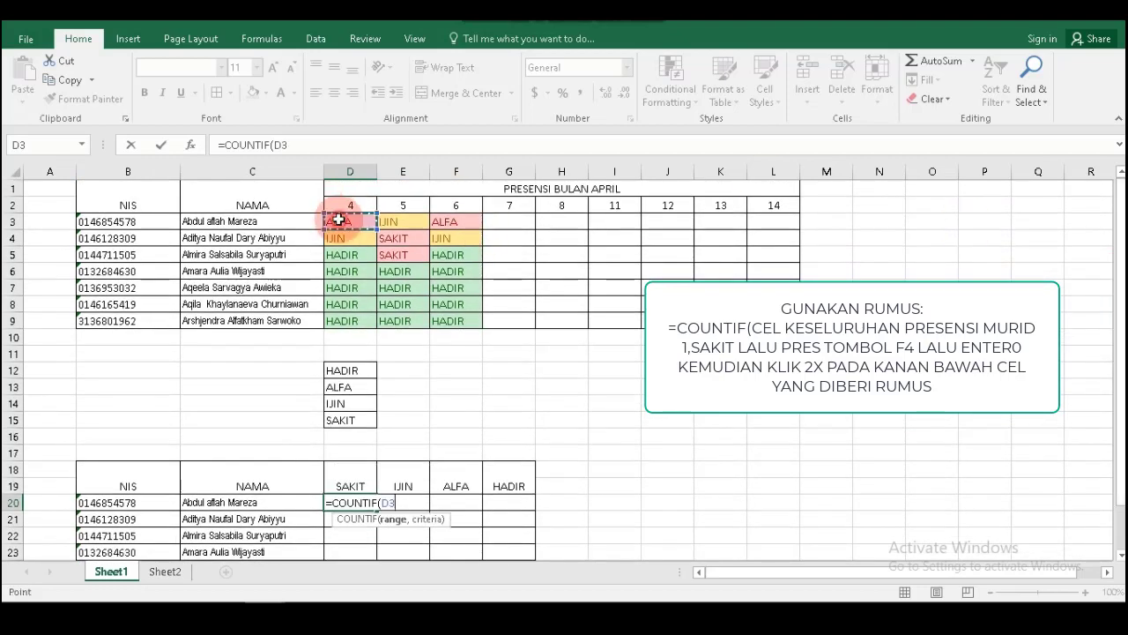
pyautogui.moveTo(338, 220); pyautogui.dragTo(762, 222)
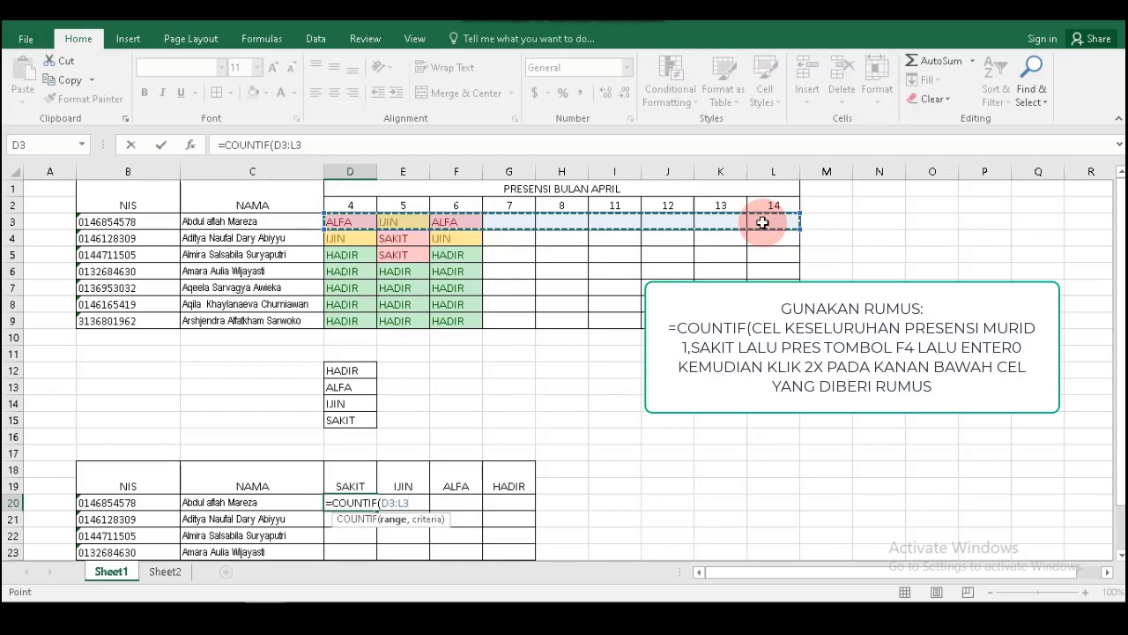
pyautogui.write(',')
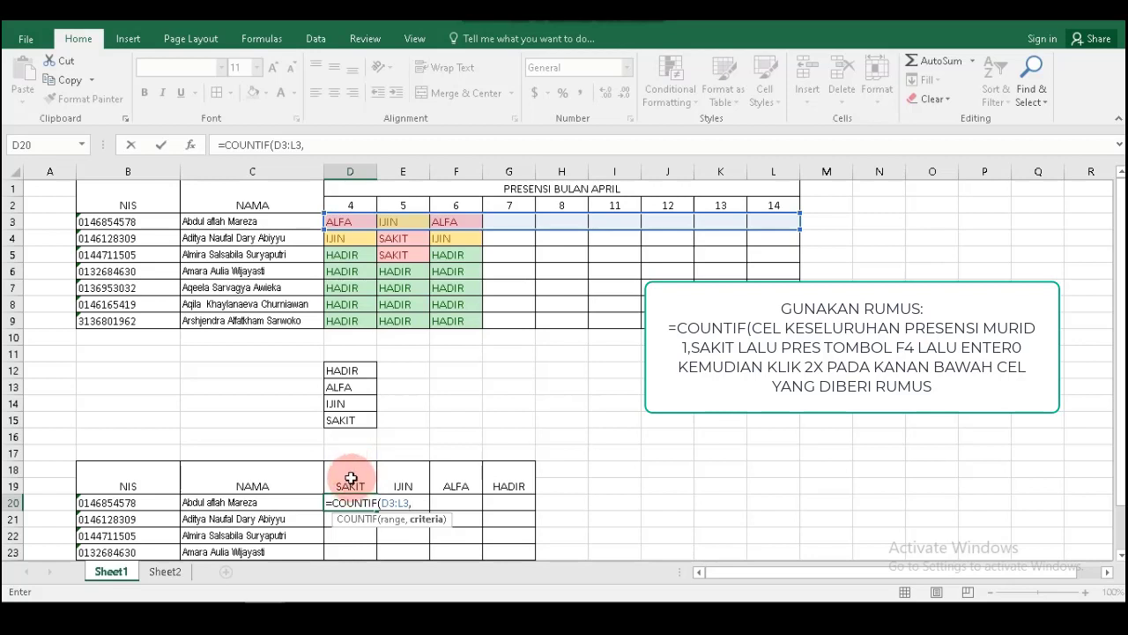
pyautogui.click(350, 421)
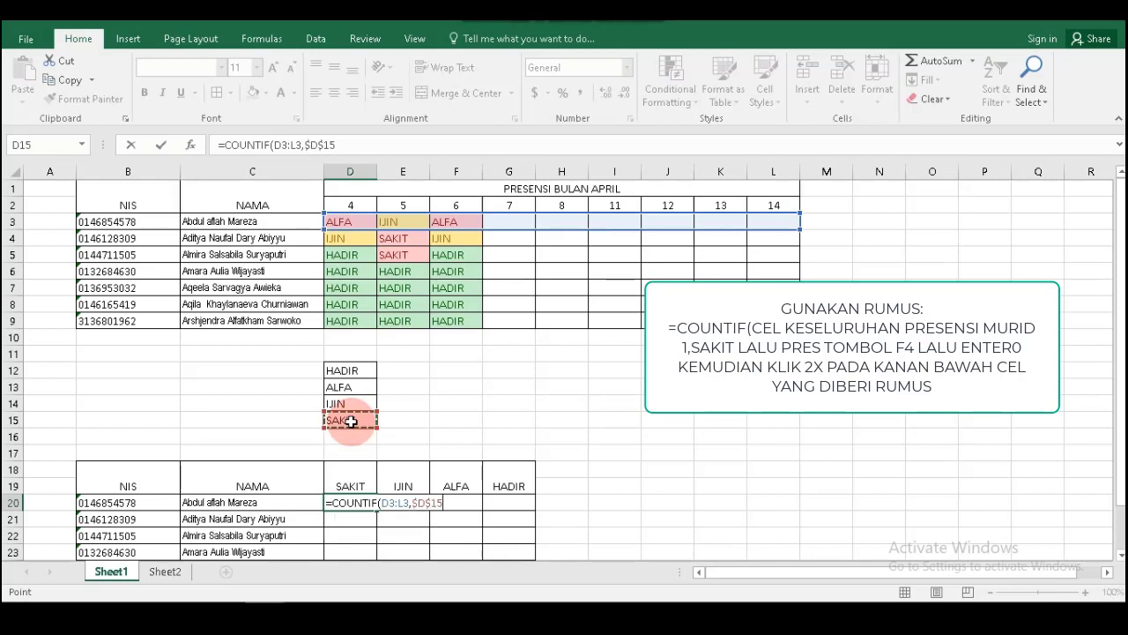
pyautogui.press('Return')
# Fill the SAKIT COUNTIF formula from D20 down to D26 for all the students
pyautogui.click(371, 502)
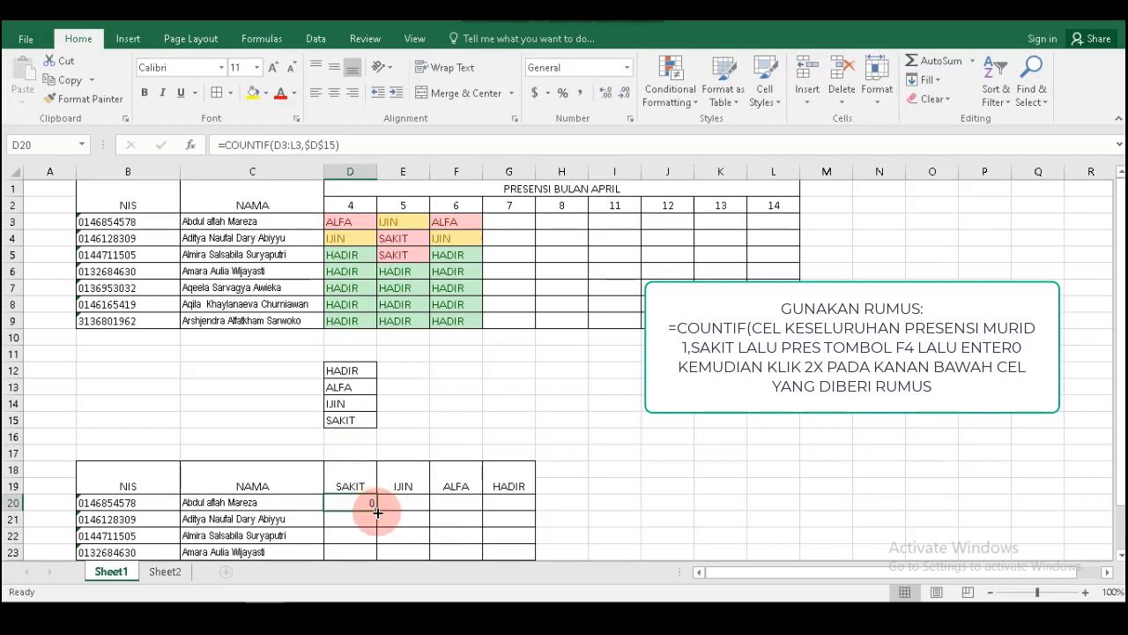
pyautogui.doubleClick(371, 502)
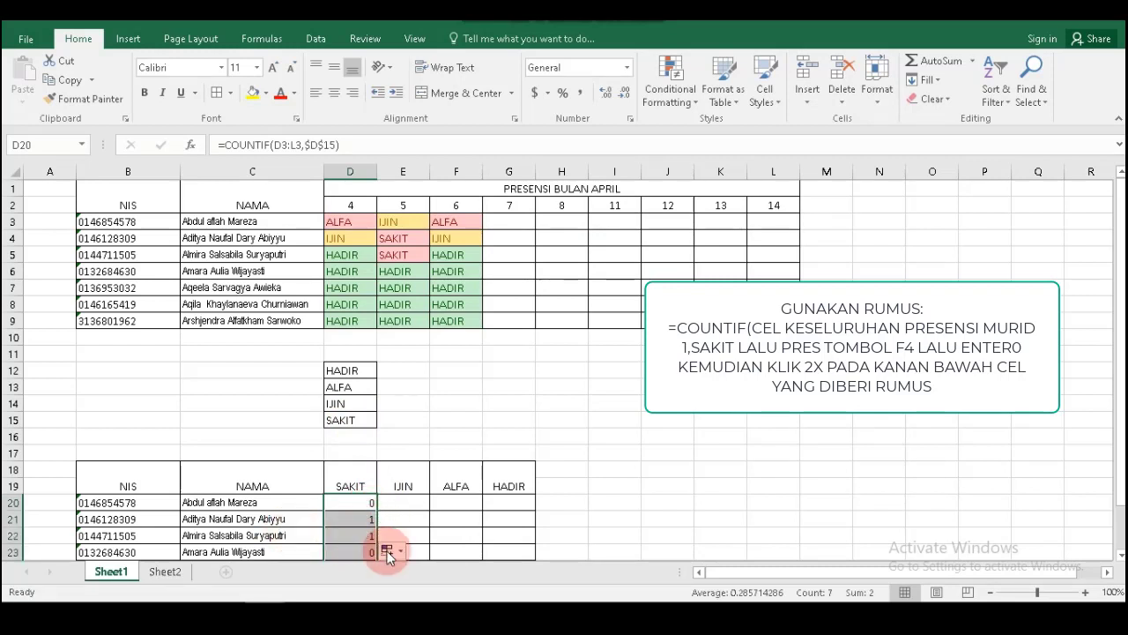
pyautogui.moveTo(1121, 397); pyautogui.dragTo(1121, 516)
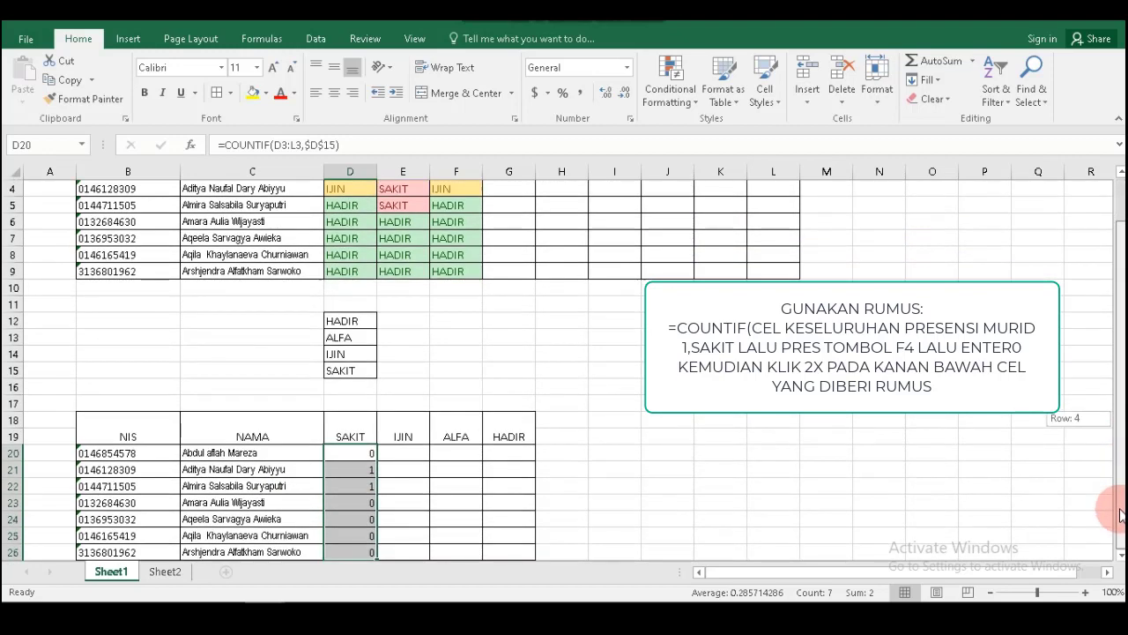
# Enter =COUNTIF(D3:L3,$D$14) in E20 to count the first student's IJIN days in the recap table
pyautogui.click(407, 454)
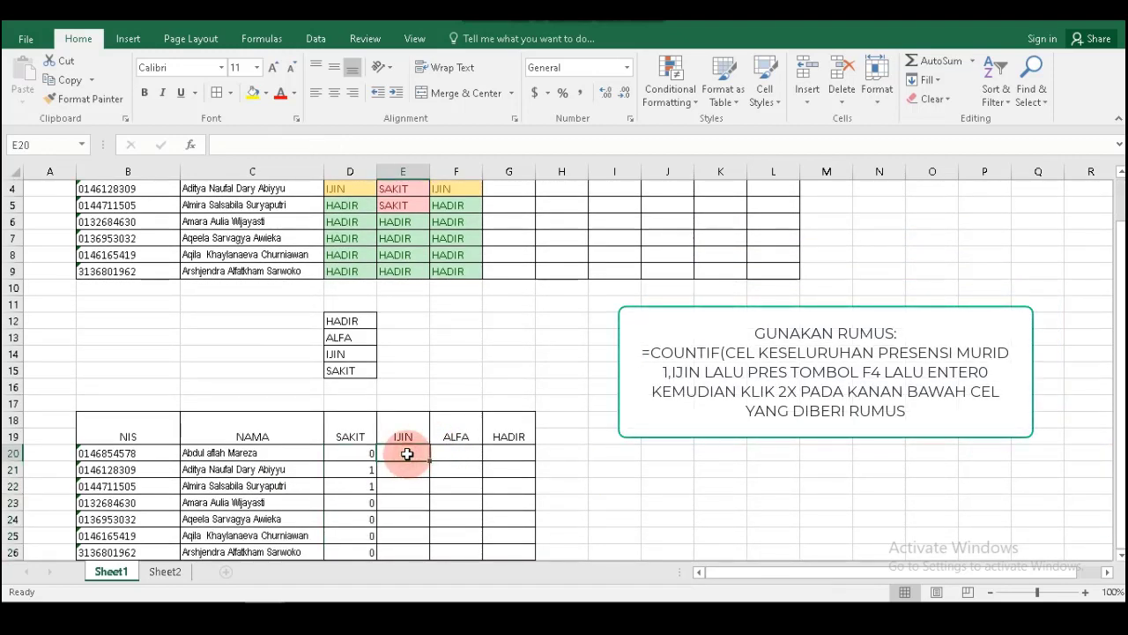
pyautogui.write('=C')
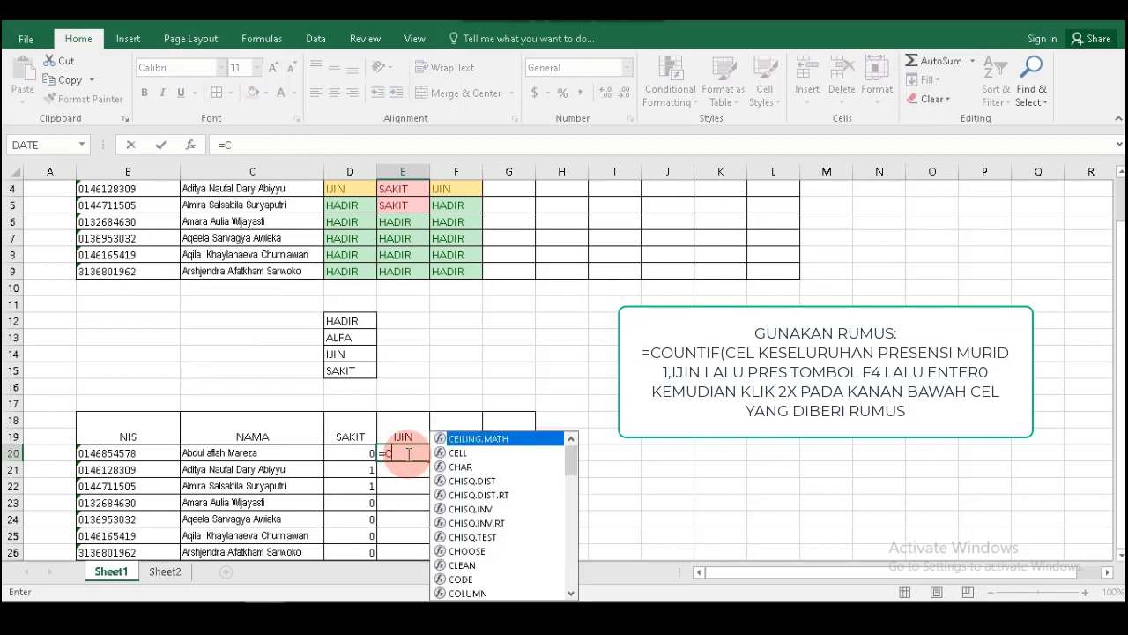
pyautogui.write('OUNTIF')
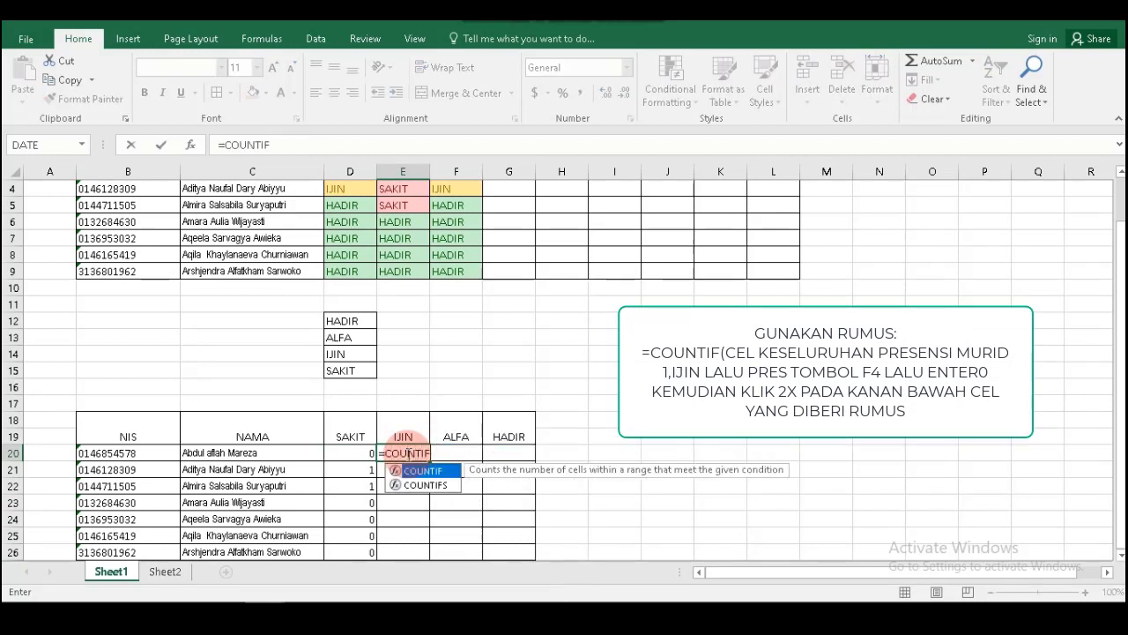
pyautogui.write('(')
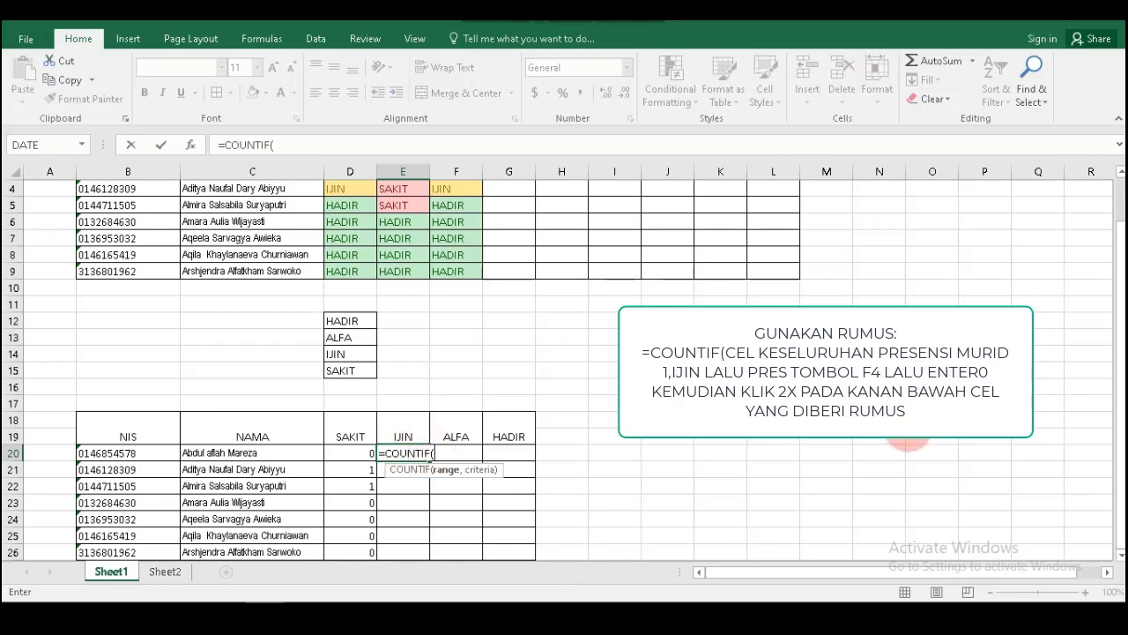
pyautogui.moveTo(1120, 393); pyautogui.dragTo(1121, 296)
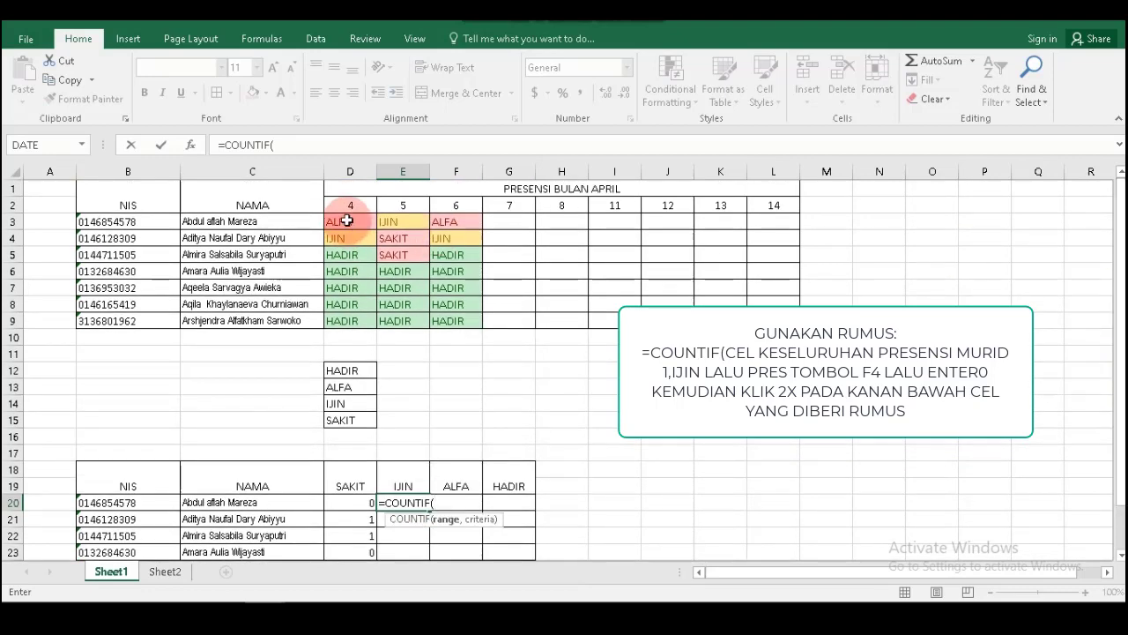
pyautogui.moveTo(353, 220); pyautogui.dragTo(781, 229)
pyautogui.write(',')
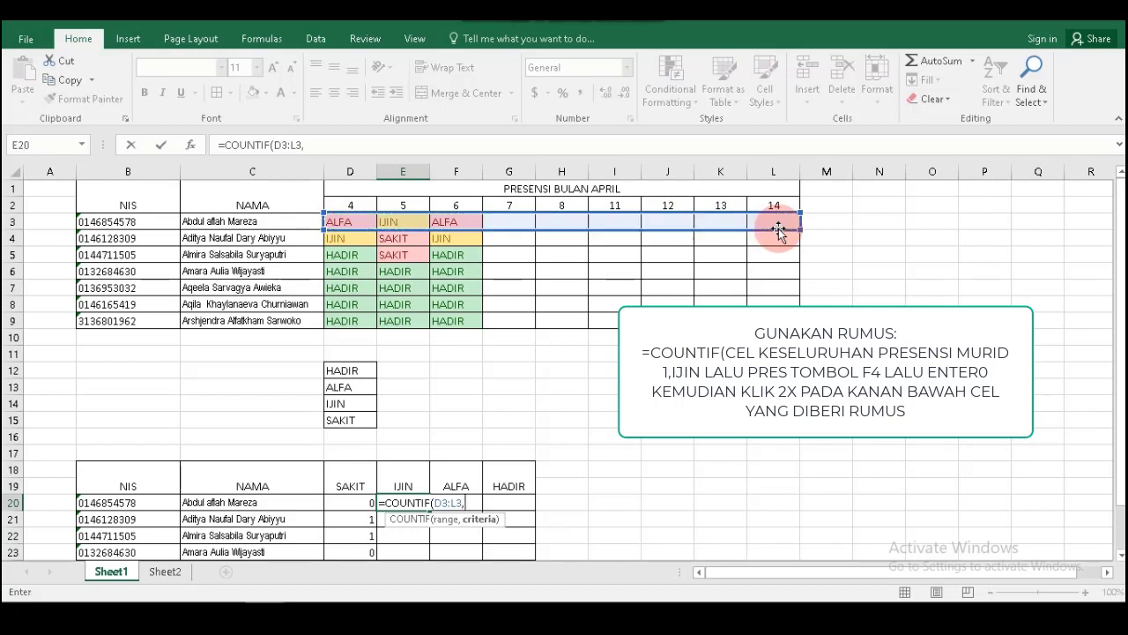
pyautogui.click(359, 404)
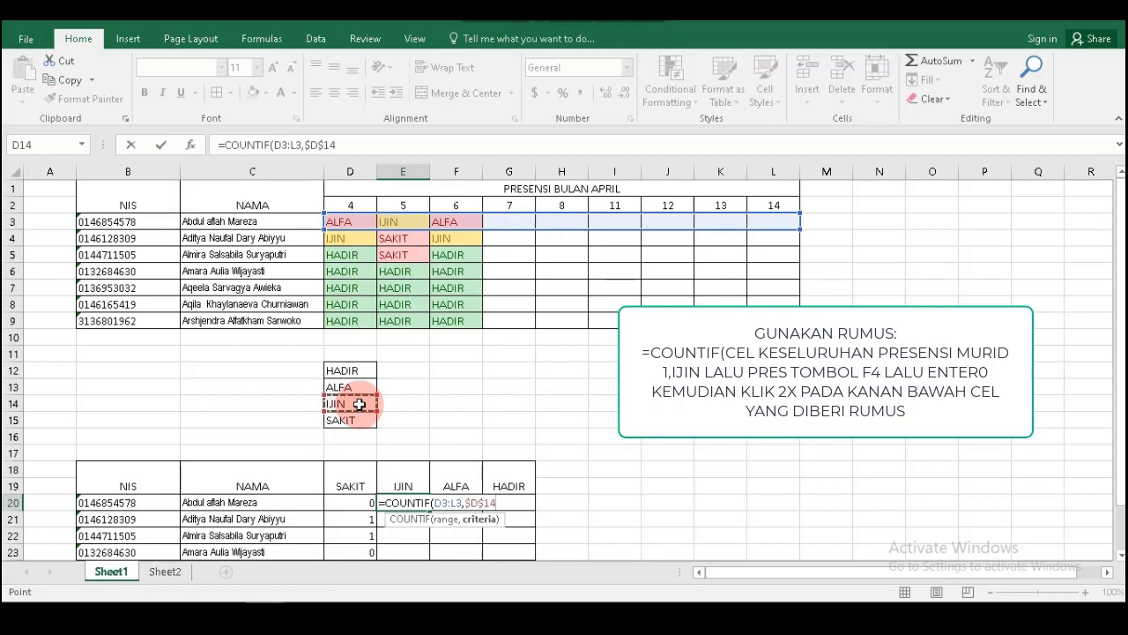
pyautogui.press('Return')
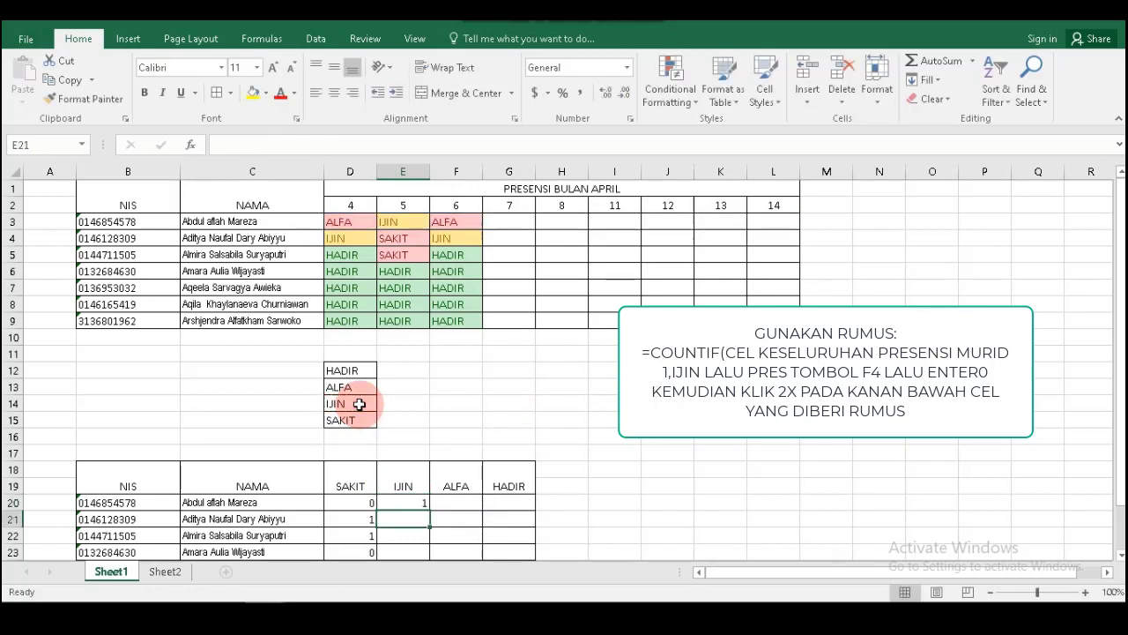
# Fill the IJIN COUNTIF formula from E20 down to E26 for all the students
pyautogui.click(424, 503)
pyautogui.doubleClick(429, 510)
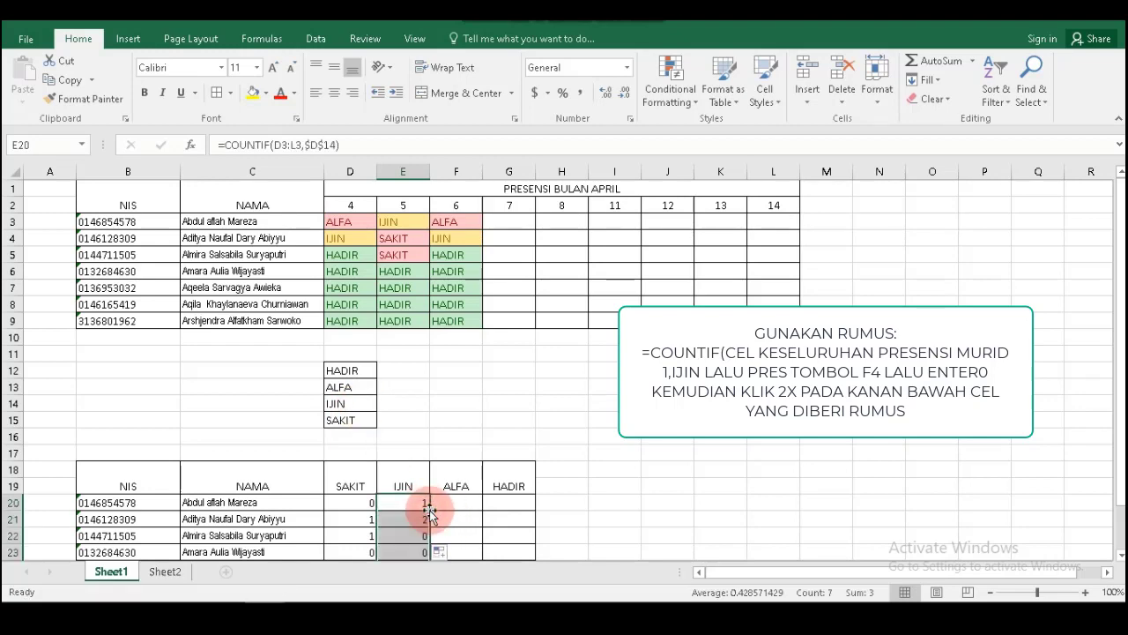
pyautogui.moveTo(1121, 445); pyautogui.dragTo(1121, 437)
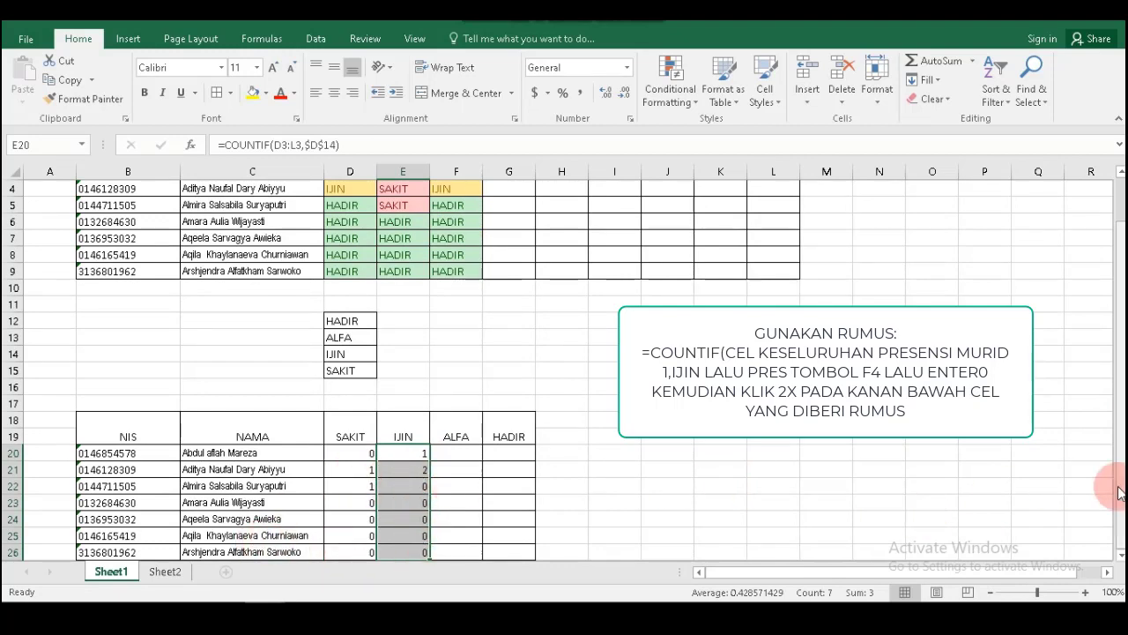
pyautogui.moveTo(1119, 476); pyautogui.dragTo(1119, 443)
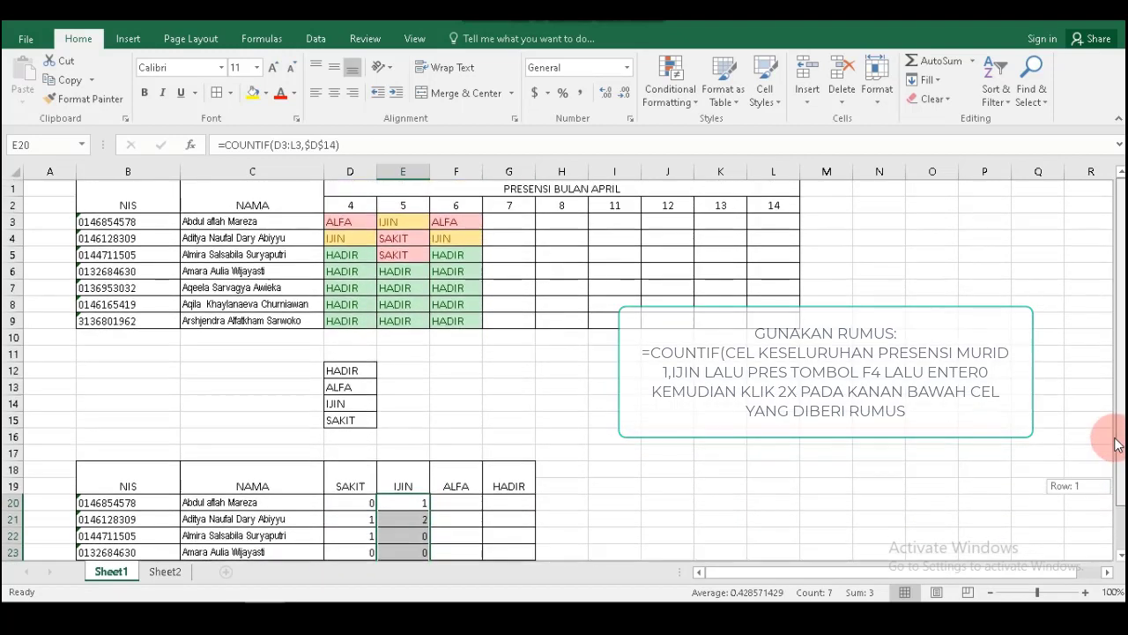
# Enter =COUNTIF(D3:L3,$D$13) in F20 to count the first student's ALFA days in the recap table
pyautogui.click(460, 500)
pyautogui.write('=')
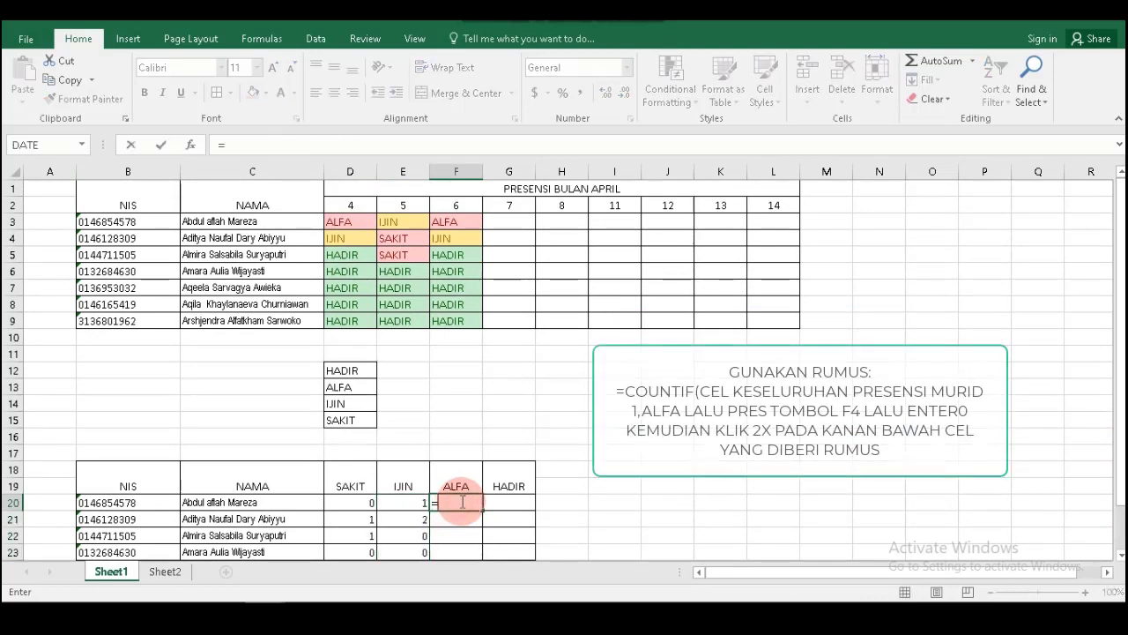
pyautogui.write('COUNTIF')
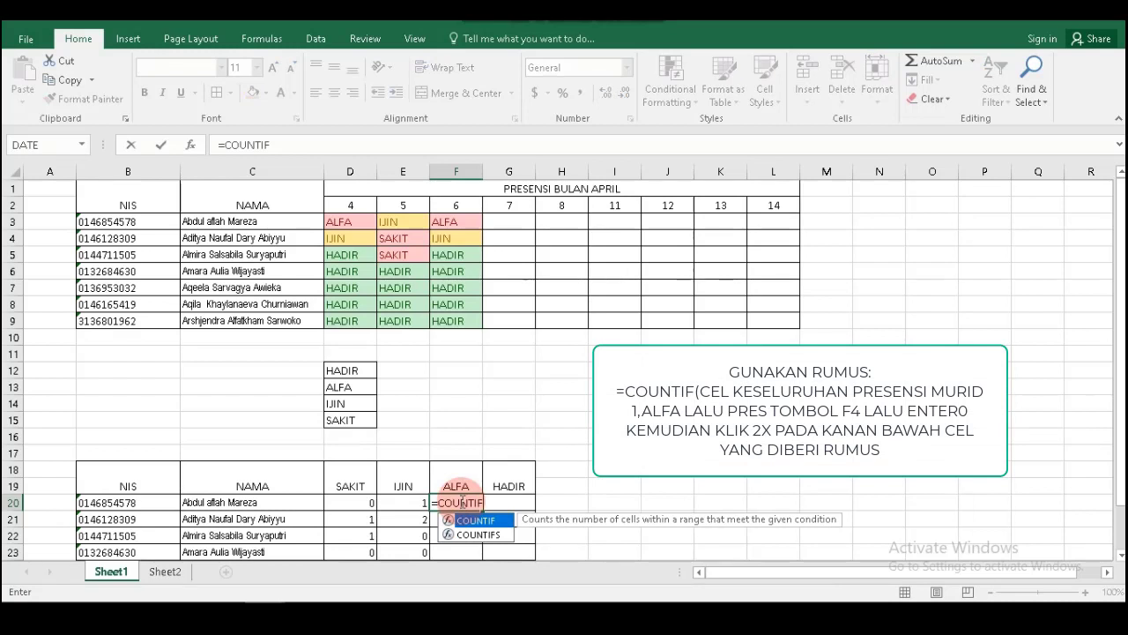
pyautogui.write('(')
pyautogui.click(349, 224)
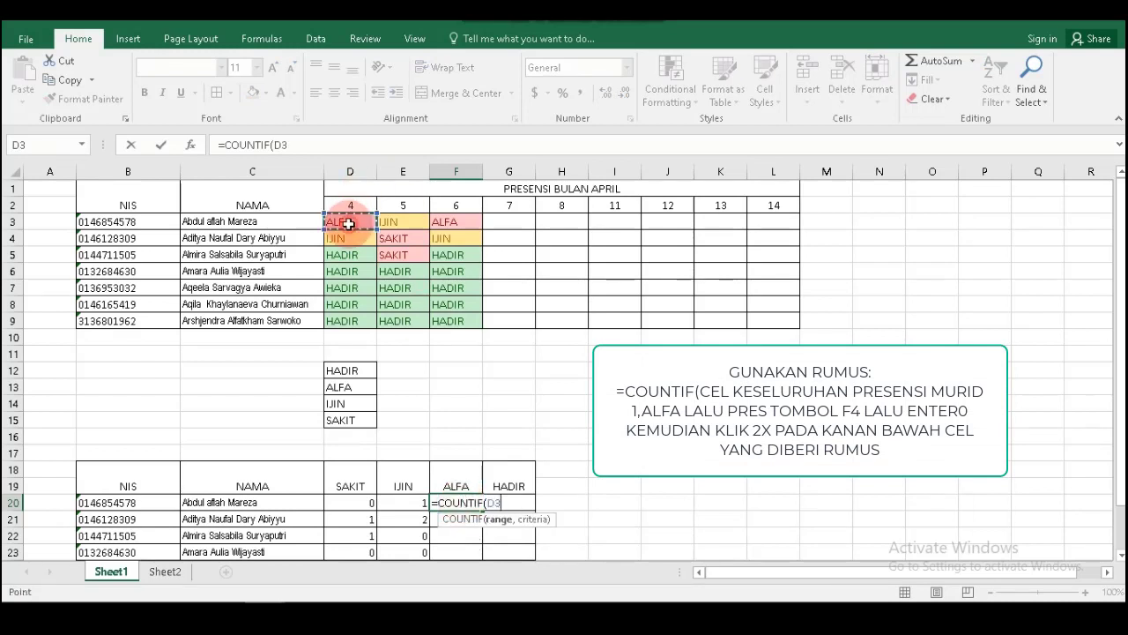
pyautogui.moveTo(349, 224); pyautogui.dragTo(766, 230)
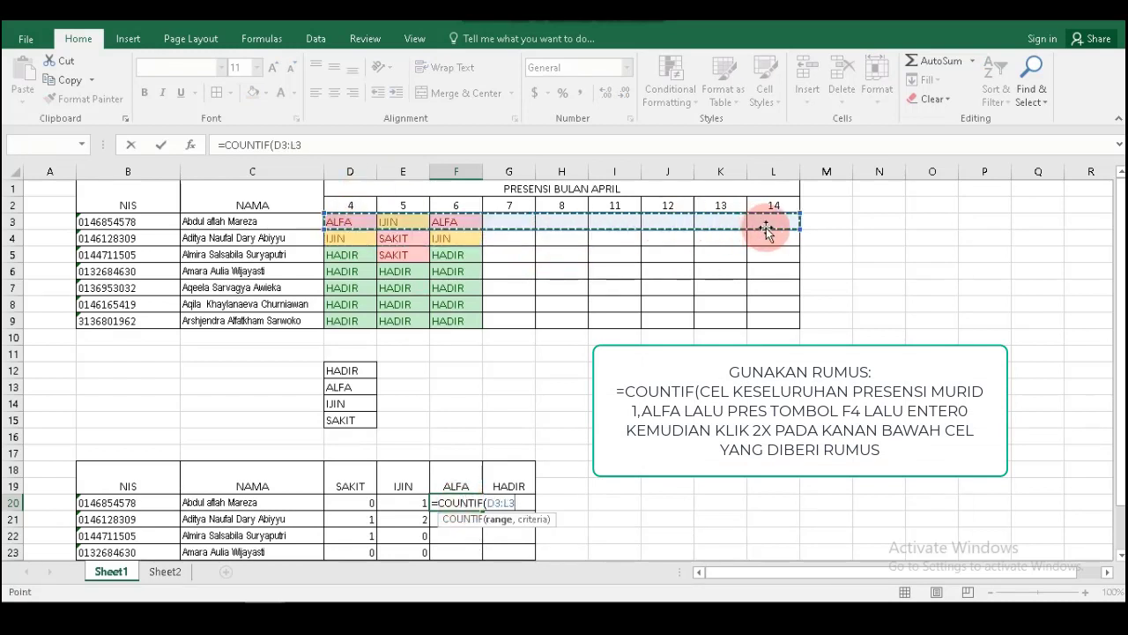
pyautogui.write(',')
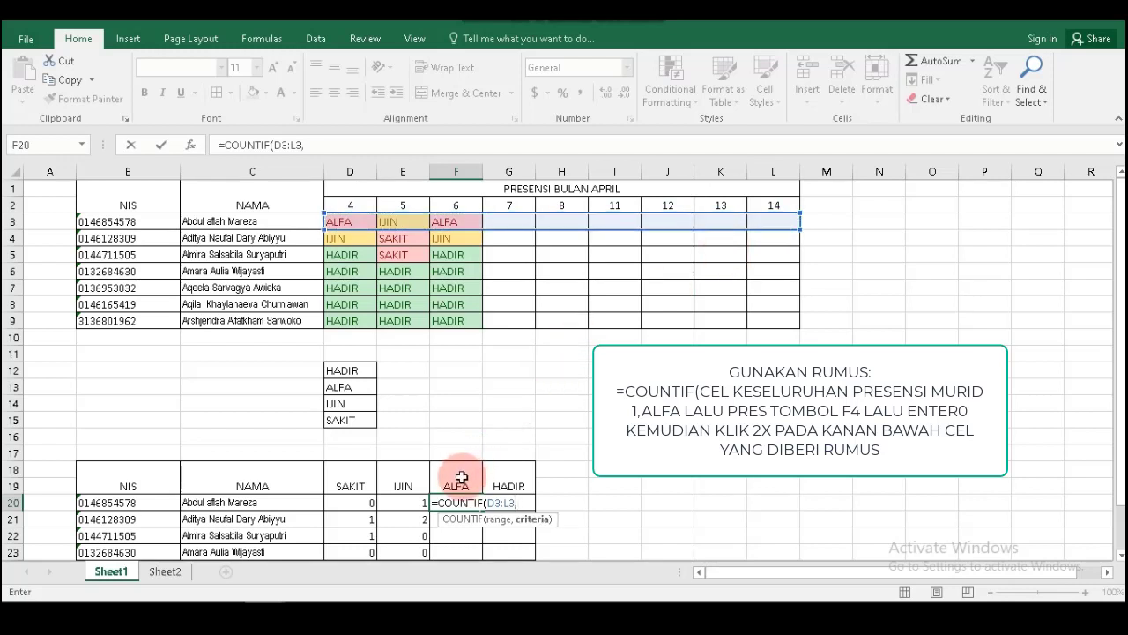
pyautogui.click(352, 389)
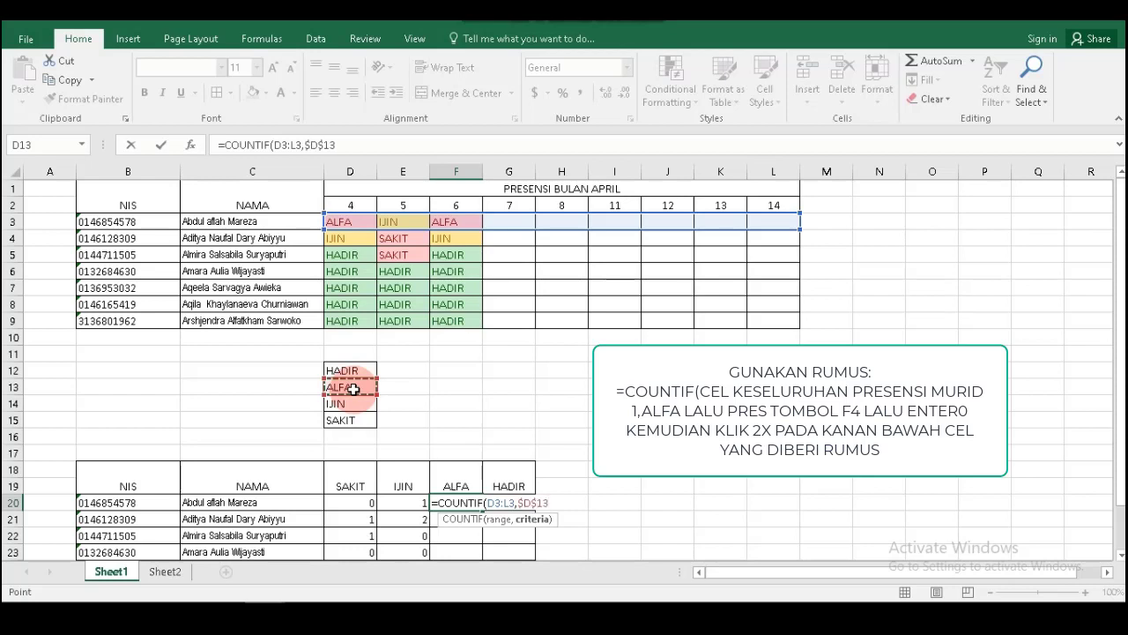
pyautogui.press('Return')
# Fill the ALFA COUNTIF formula from F20 down to F26 for all the students
pyautogui.click(463, 498)
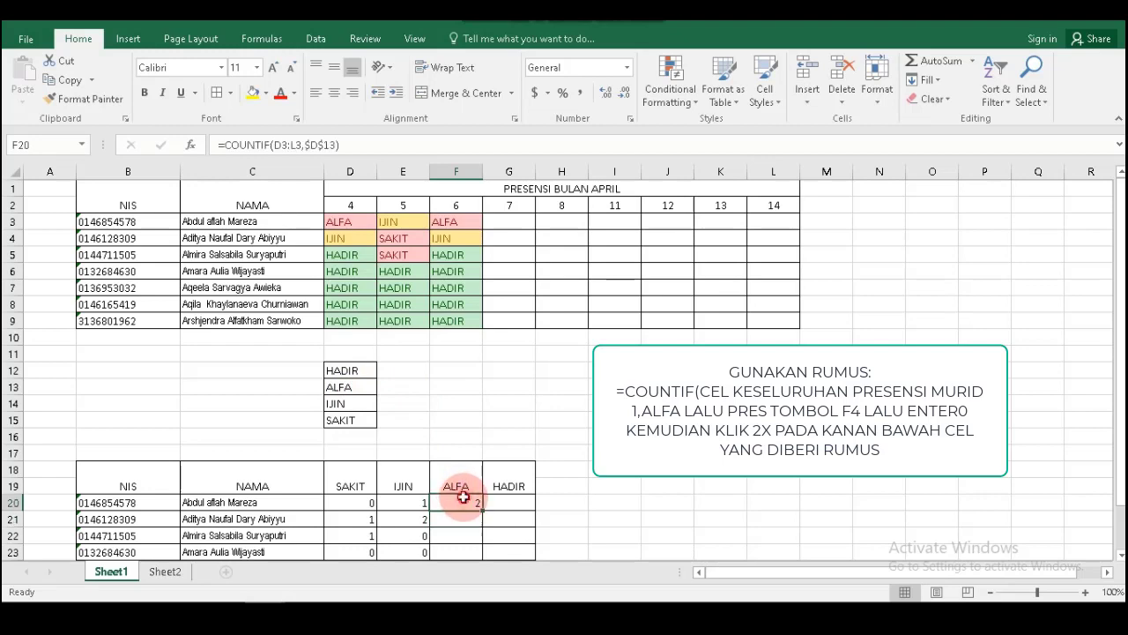
pyautogui.doubleClick(482, 509)
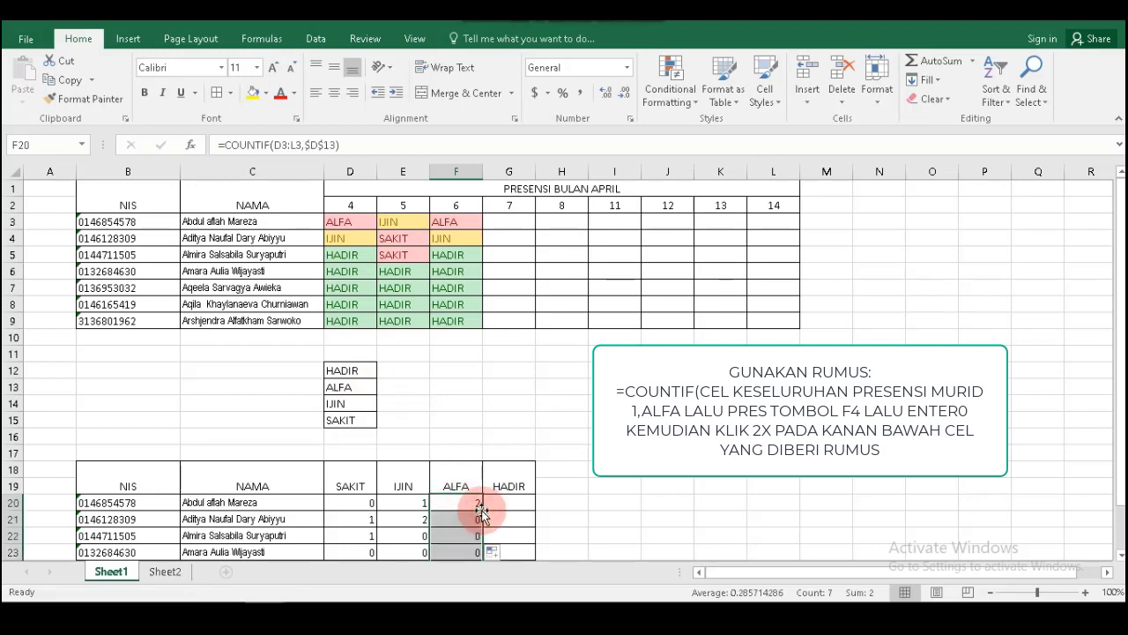
pyautogui.moveTo(1121, 375)
pyautogui.mouseDown()
pyautogui.moveTo(1120, 457)
pyautogui.moveTo(1123, 388)
pyautogui.moveTo(1108, 370)
pyautogui.mouseUp()
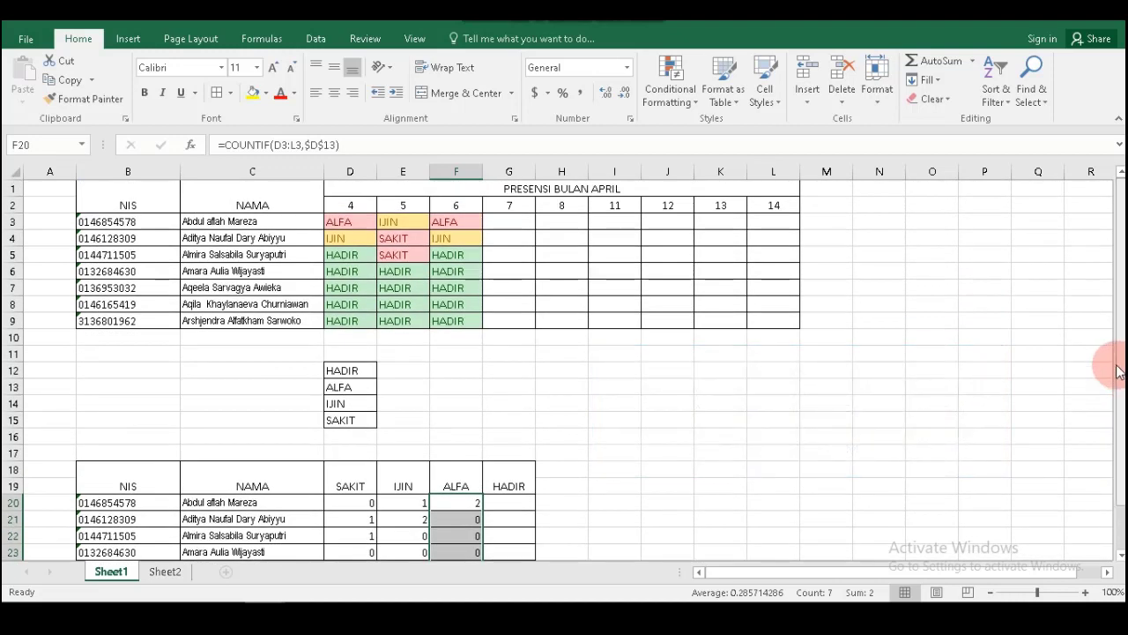
# Enter =COUNTIF(D3:L3,$D$12) in G20 to count the first student's HADIR days in the recap table
pyautogui.click(523, 504)
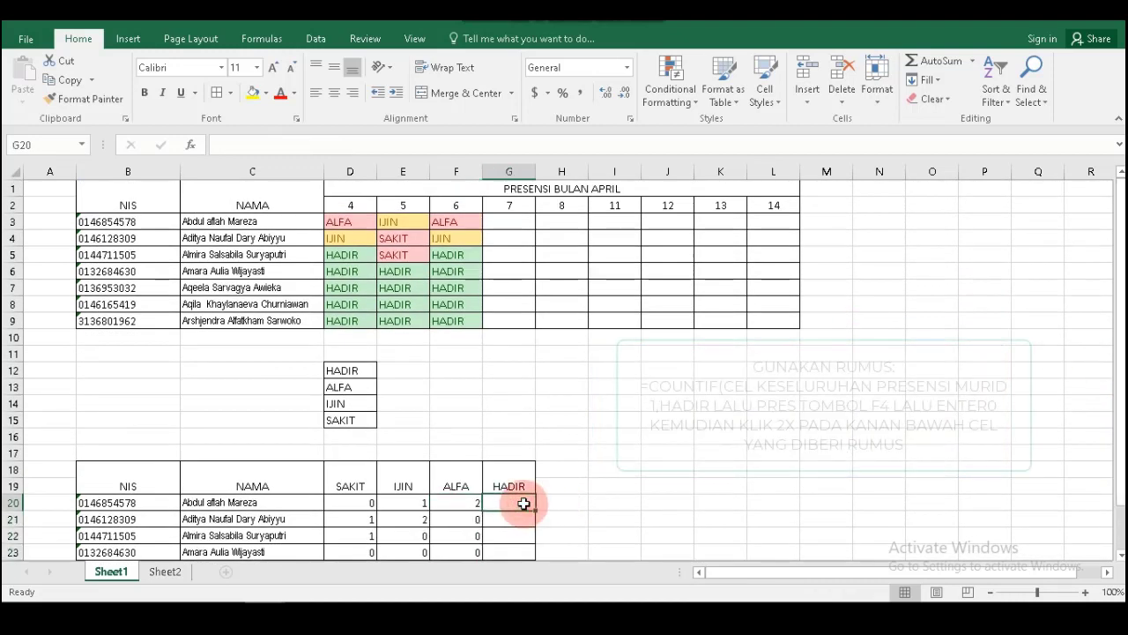
pyautogui.write('=COUNT')
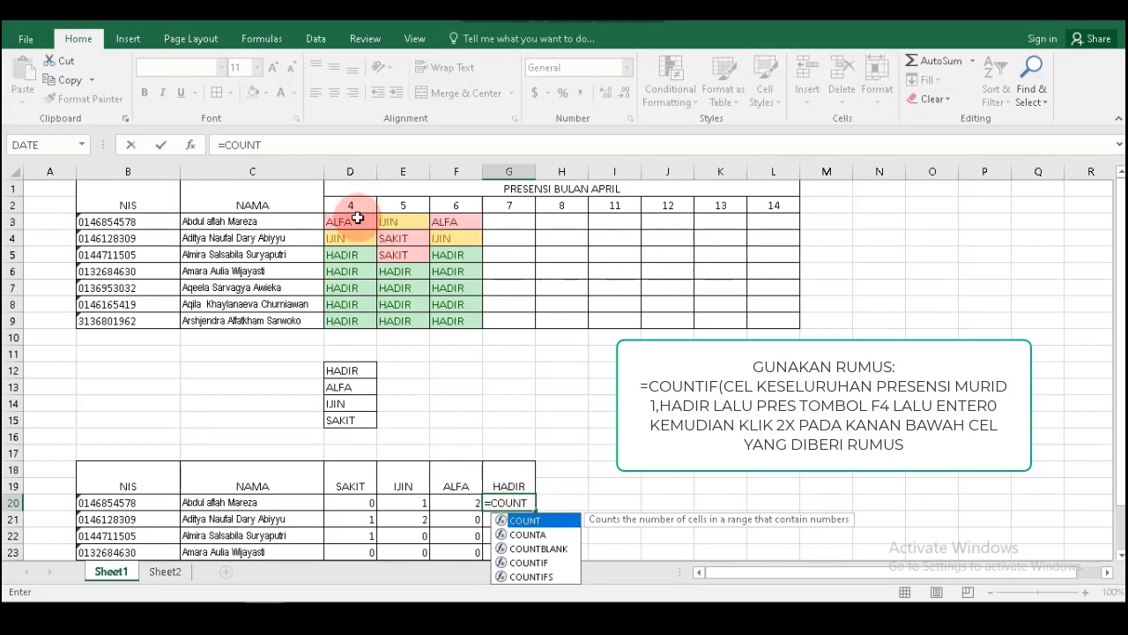
pyautogui.write('IF(')
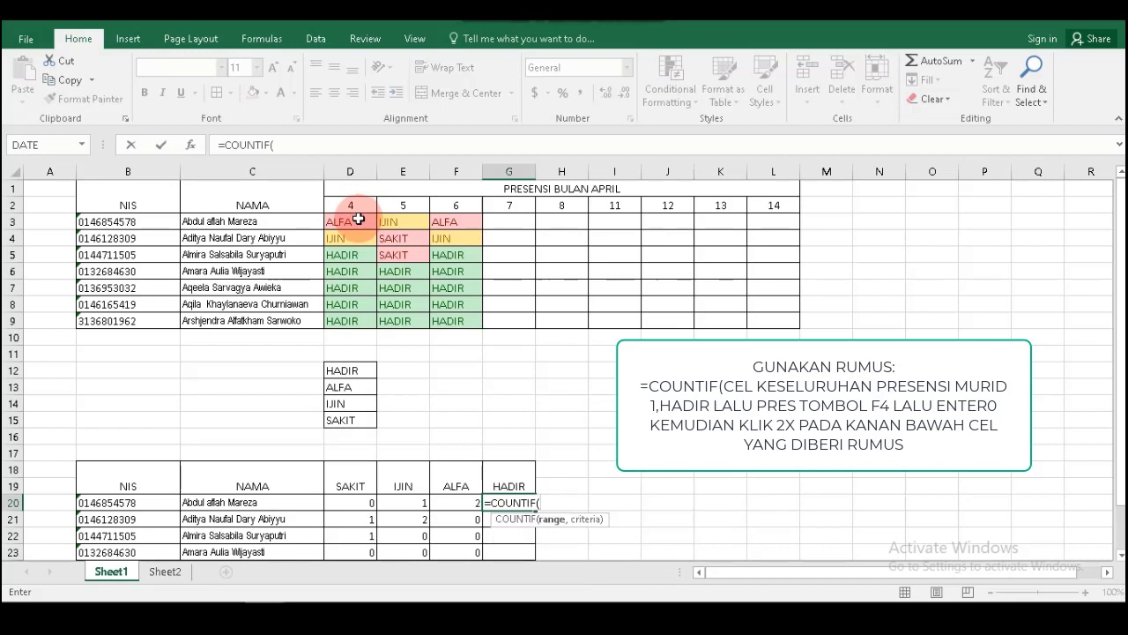
pyautogui.moveTo(359, 220); pyautogui.dragTo(762, 221)
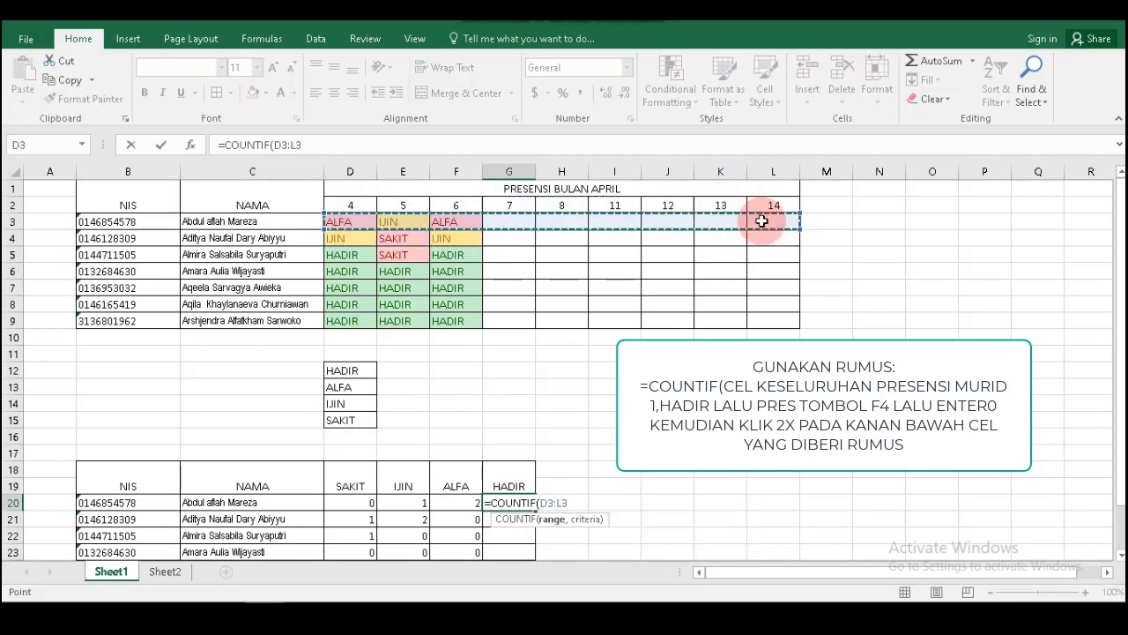
pyautogui.write(',')
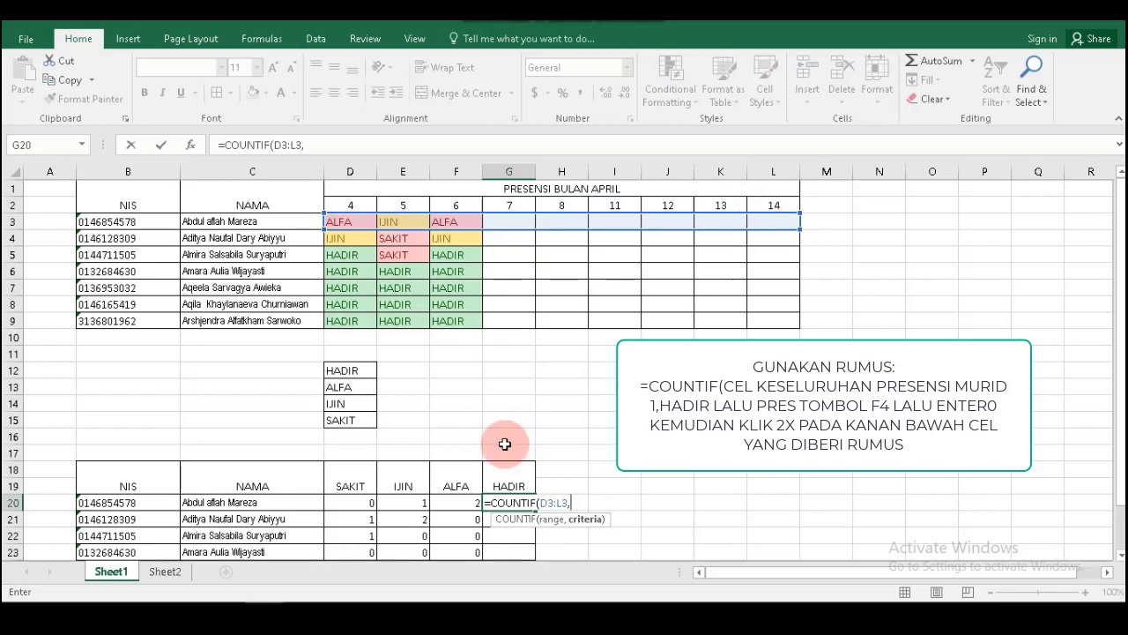
pyautogui.click(364, 371)
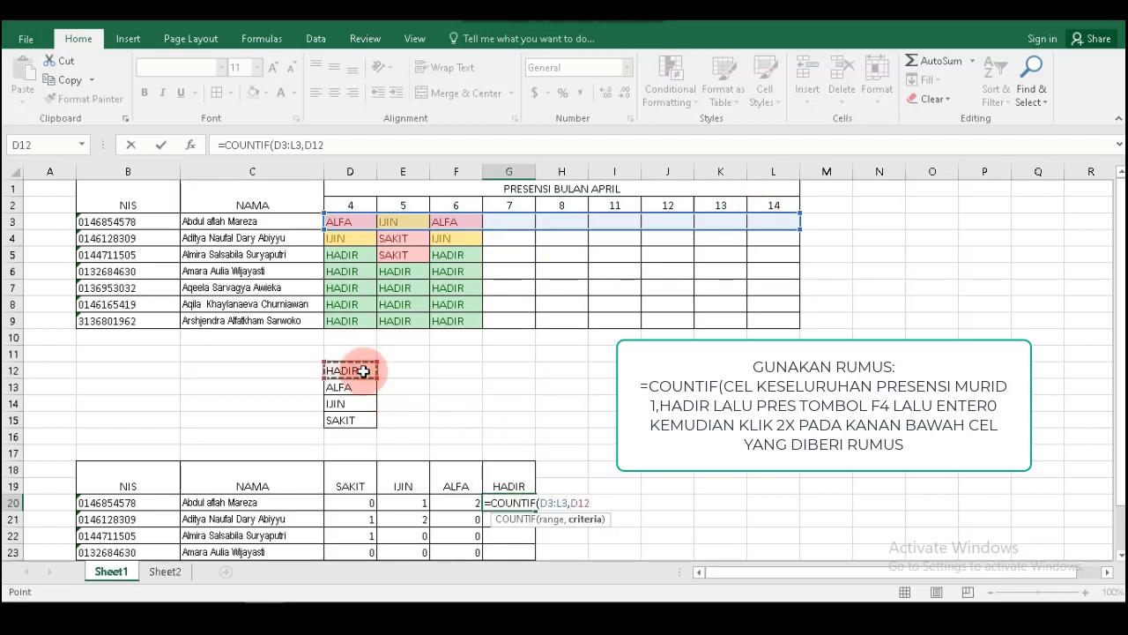
pyautogui.press('F4')
pyautogui.press('Return')
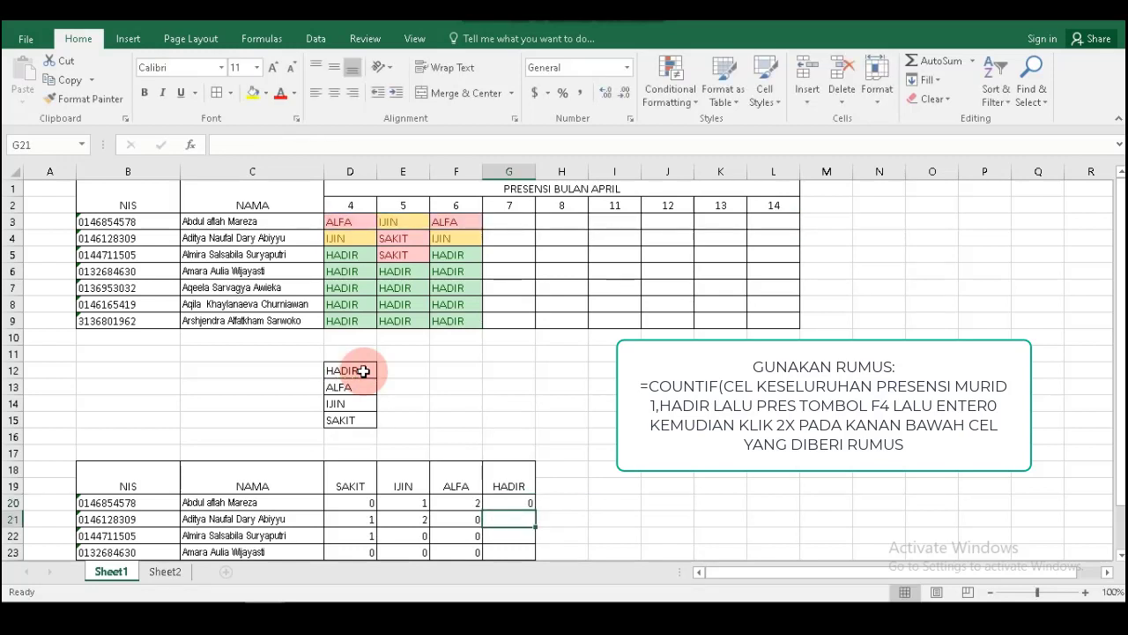
# Fill the HADIR COUNTIF formula from G20 down to G26 for all the students
pyautogui.click(519, 502)
pyautogui.doubleClick(534, 510)
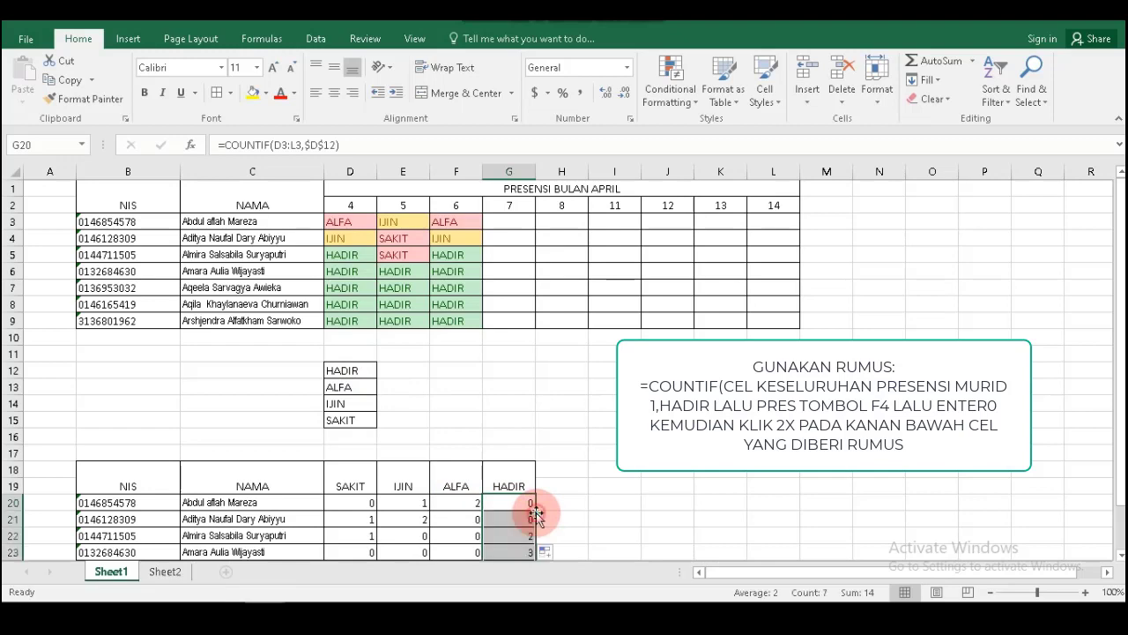
pyautogui.scroll(-1, 1113, 360)
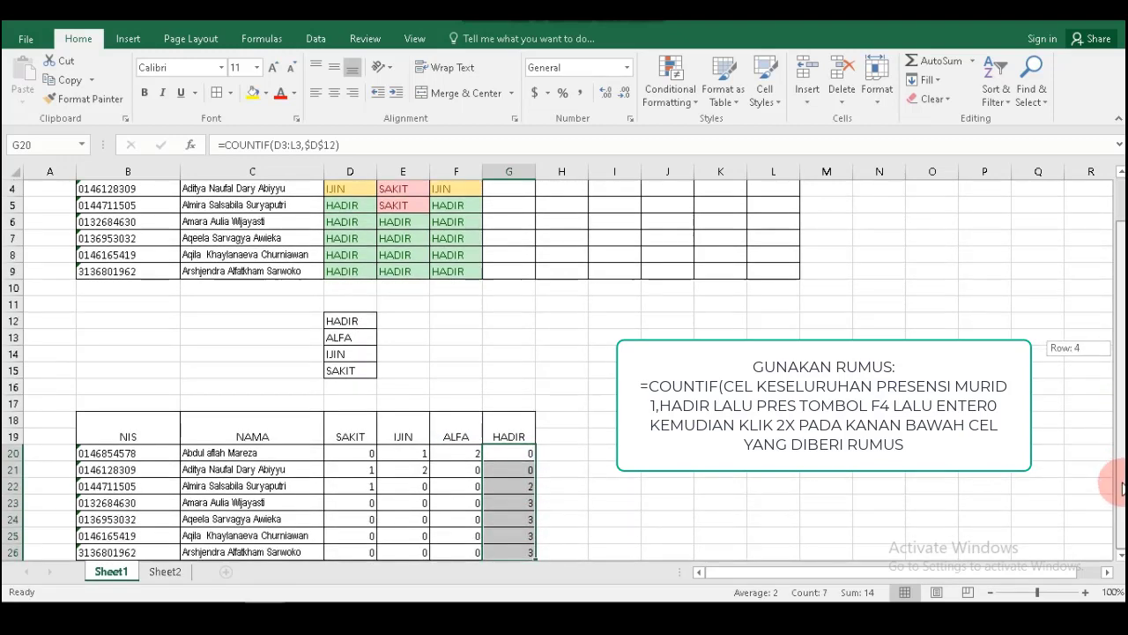